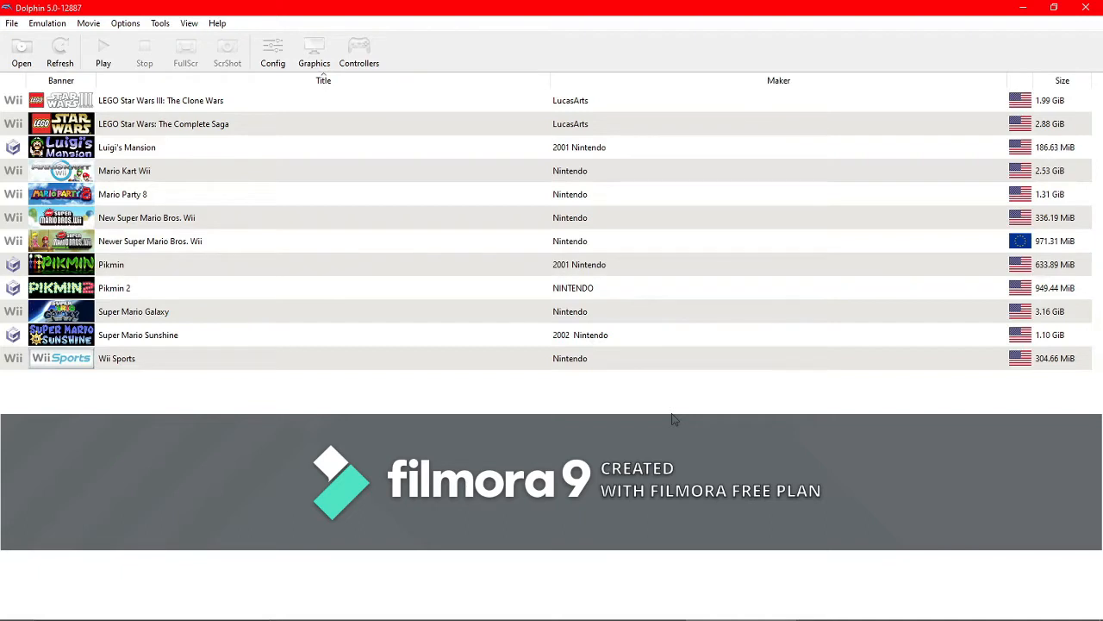
- Open the emulator configuration and examine the auto-update and speed limit options
{"action": "left_click", "coordinate": [274, 54]}
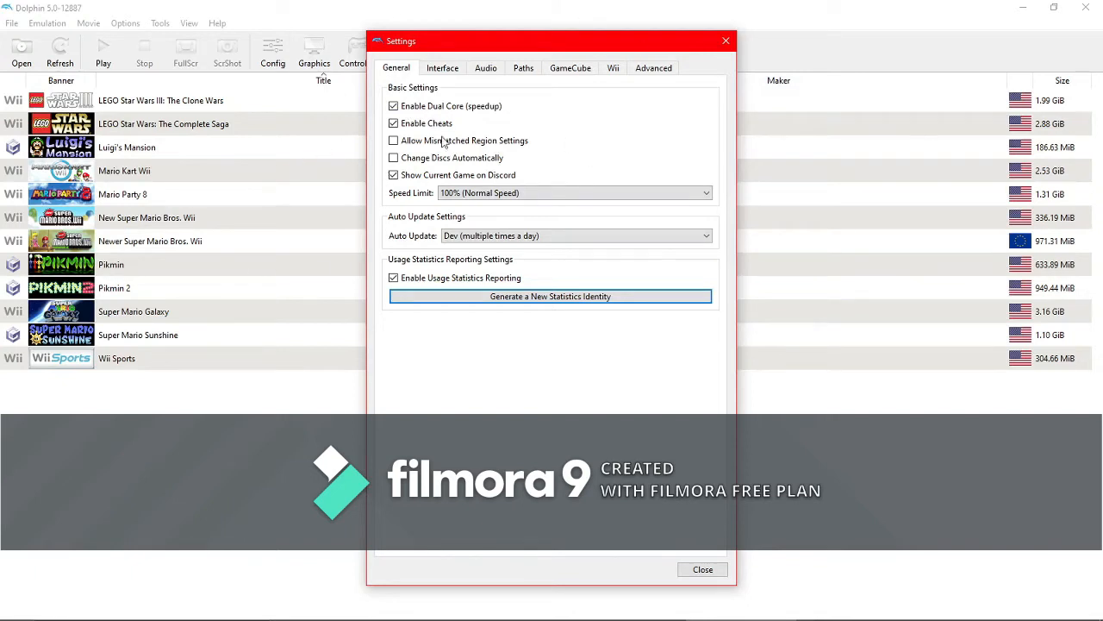
{"action": "left_click", "coordinate": [509, 235]}
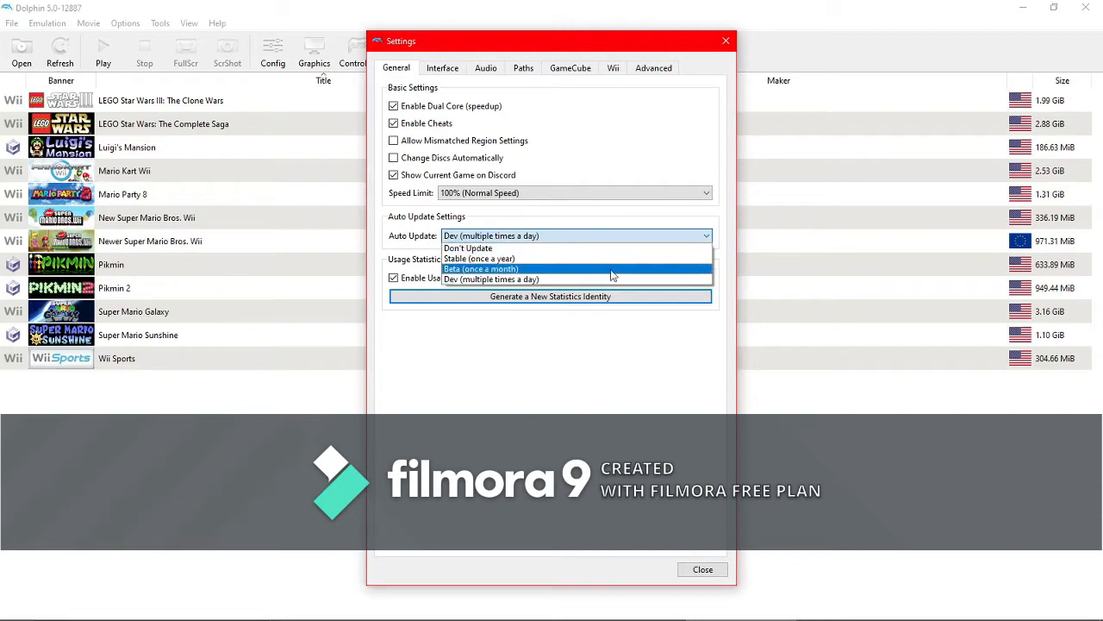
{"action": "left_click", "coordinate": [510, 238]}
{"action": "left_click", "coordinate": [552, 194]}
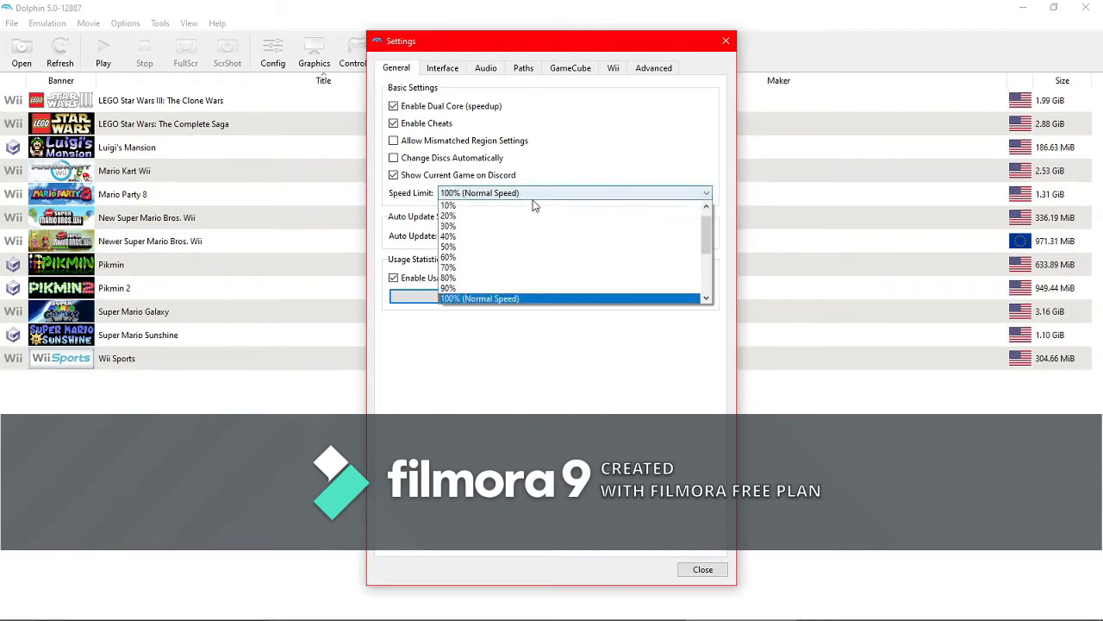
{"action": "scroll", "coordinate": [512, 269], "scroll_direction": "down", "scroll_amount": 2}
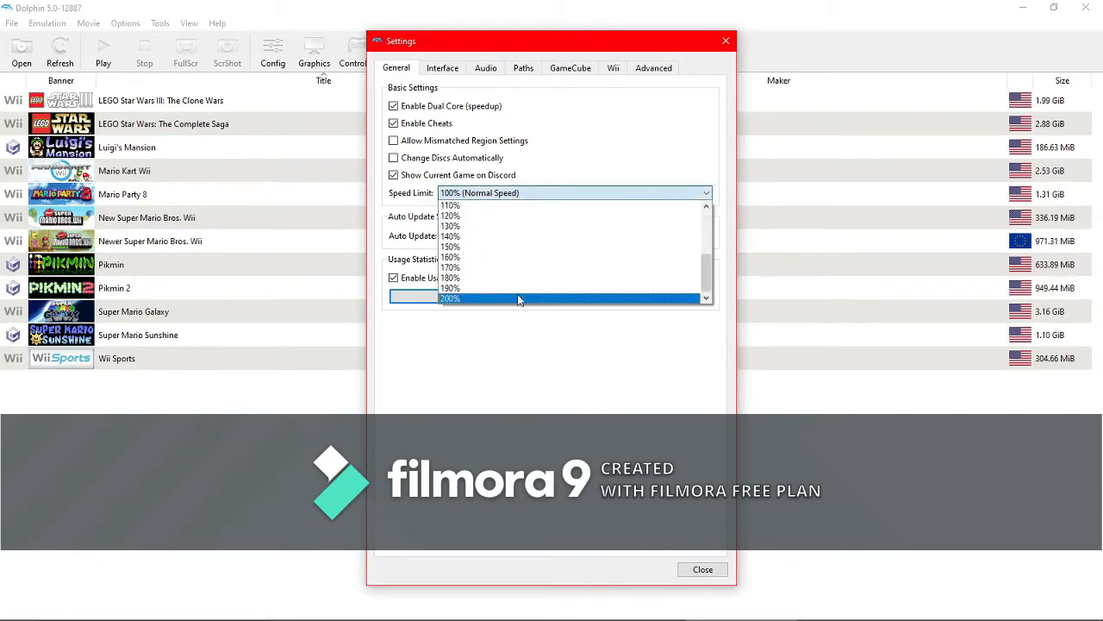
{"action": "scroll", "coordinate": [485, 274], "scroll_direction": "down", "scroll_amount": 2}
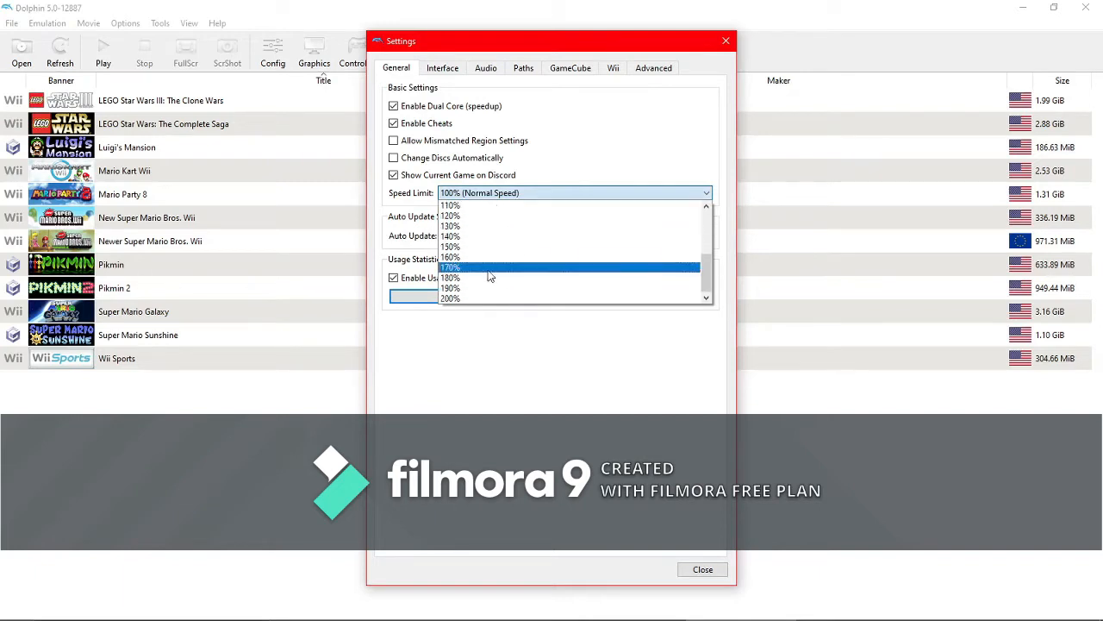
{"action": "scroll", "coordinate": [474, 289], "scroll_direction": "up", "scroll_amount": 3}
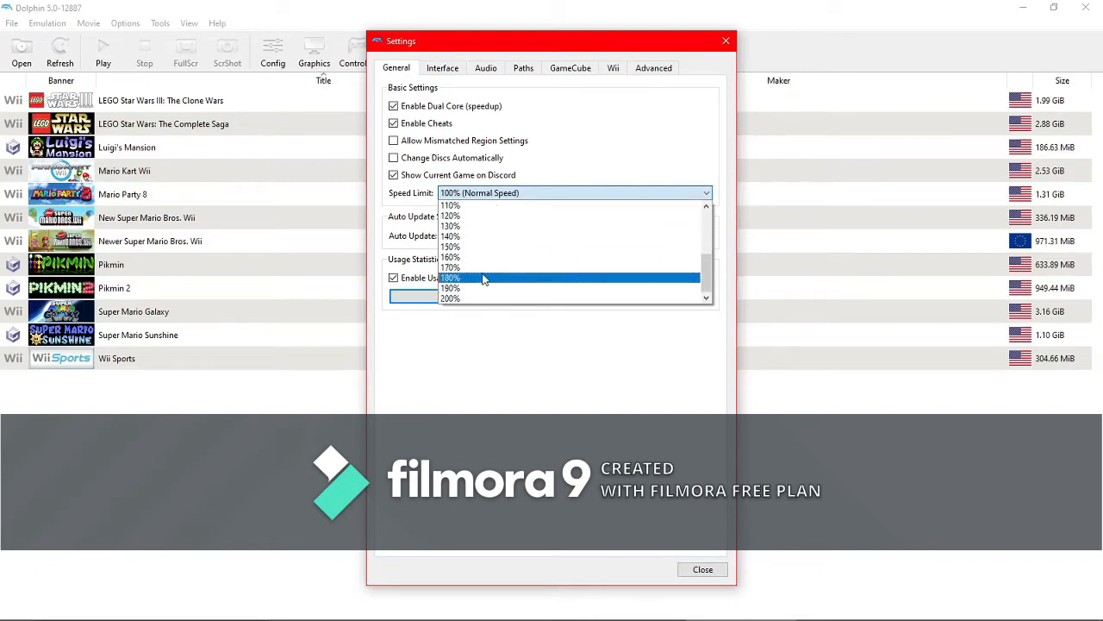
{"action": "left_click", "coordinate": [490, 278]}
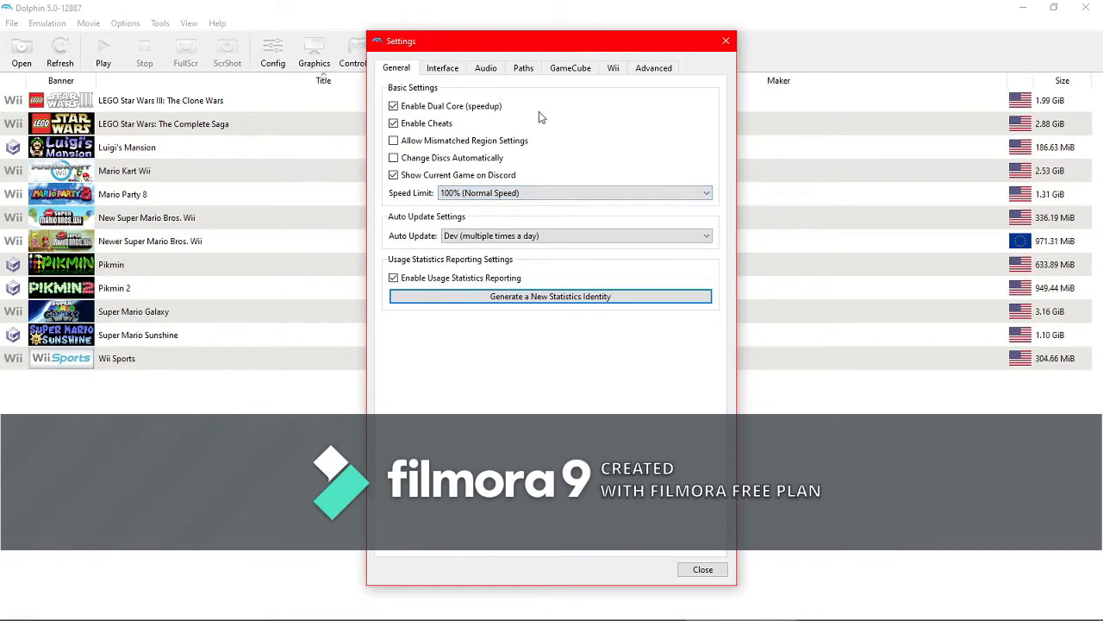
- Preview the Clean Pink interface theme, then return to Clean Lite
{"action": "left_click", "coordinate": [455, 73]}
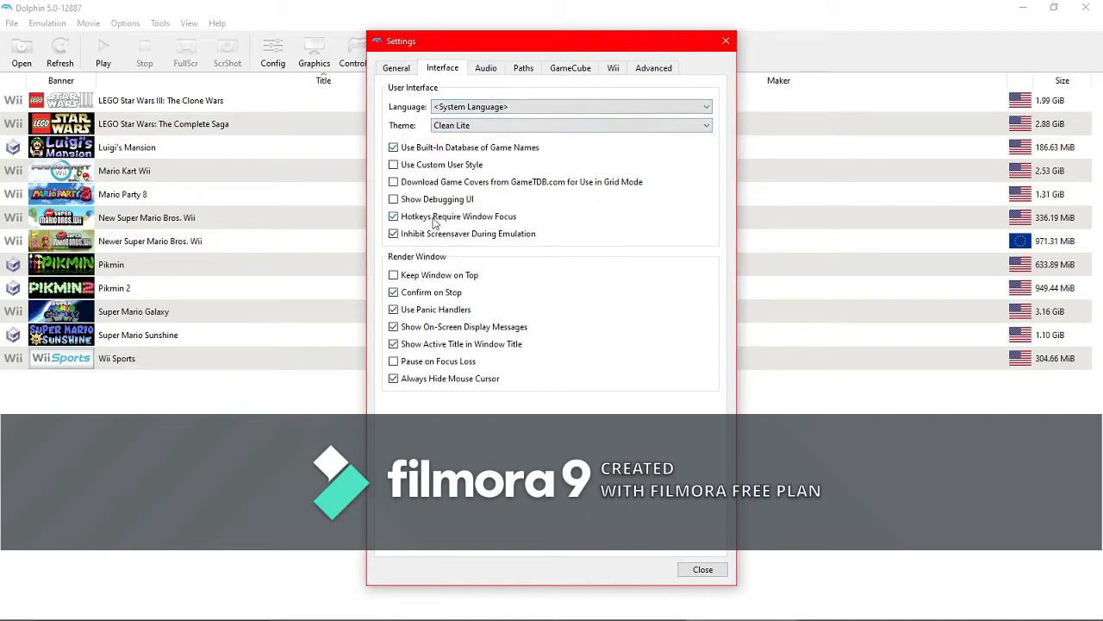
{"action": "left_click", "coordinate": [565, 127]}
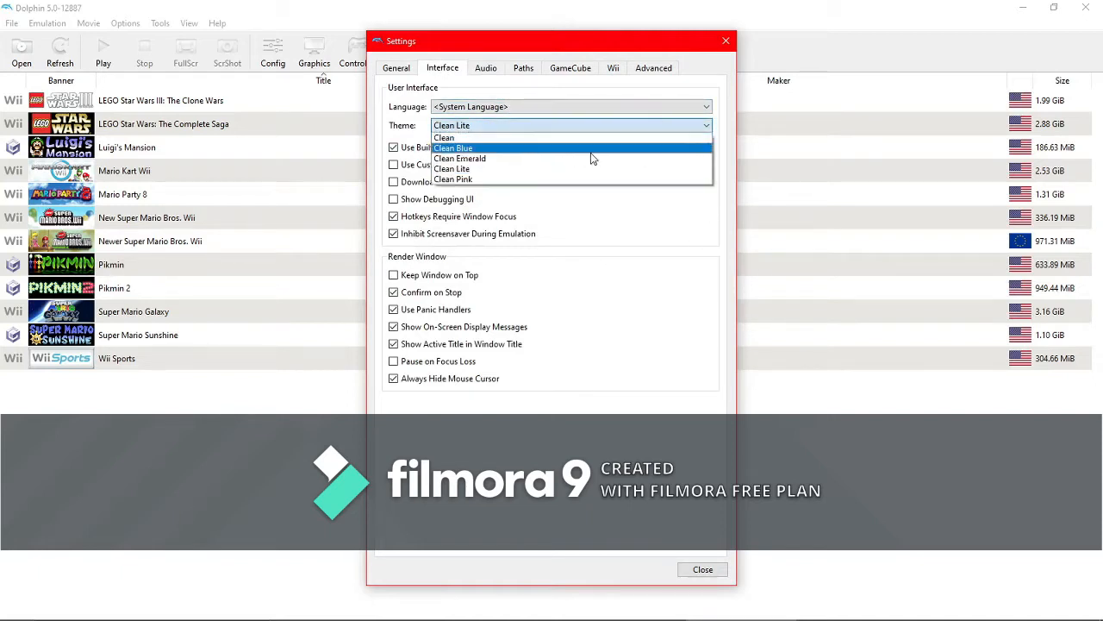
{"action": "left_click", "coordinate": [479, 170]}
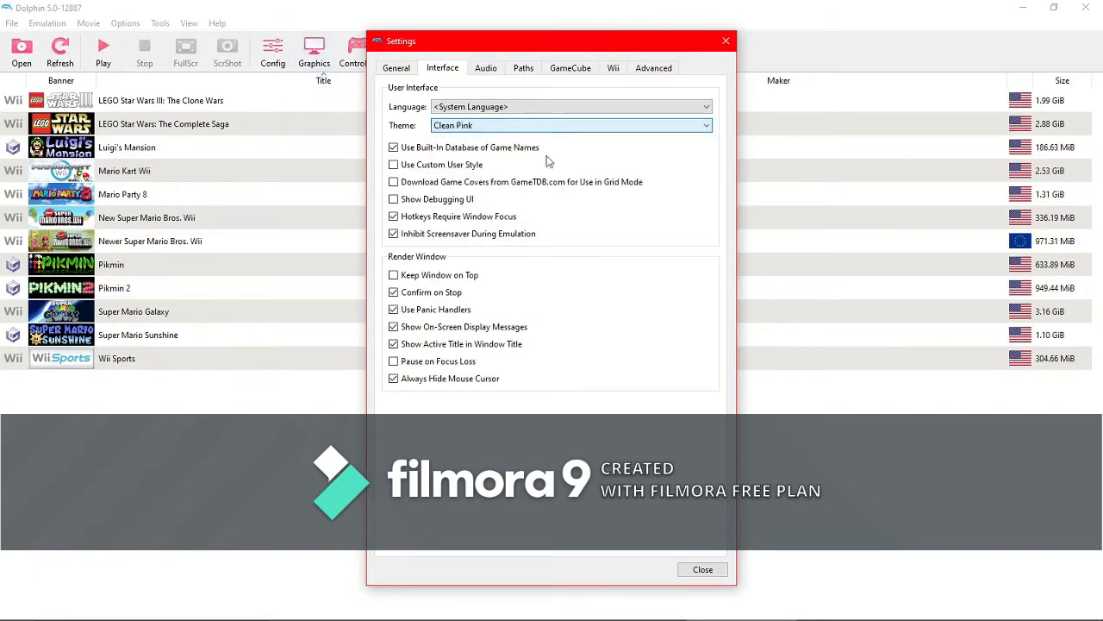
{"action": "left_click", "coordinate": [547, 130]}
{"action": "left_click", "coordinate": [457, 169]}
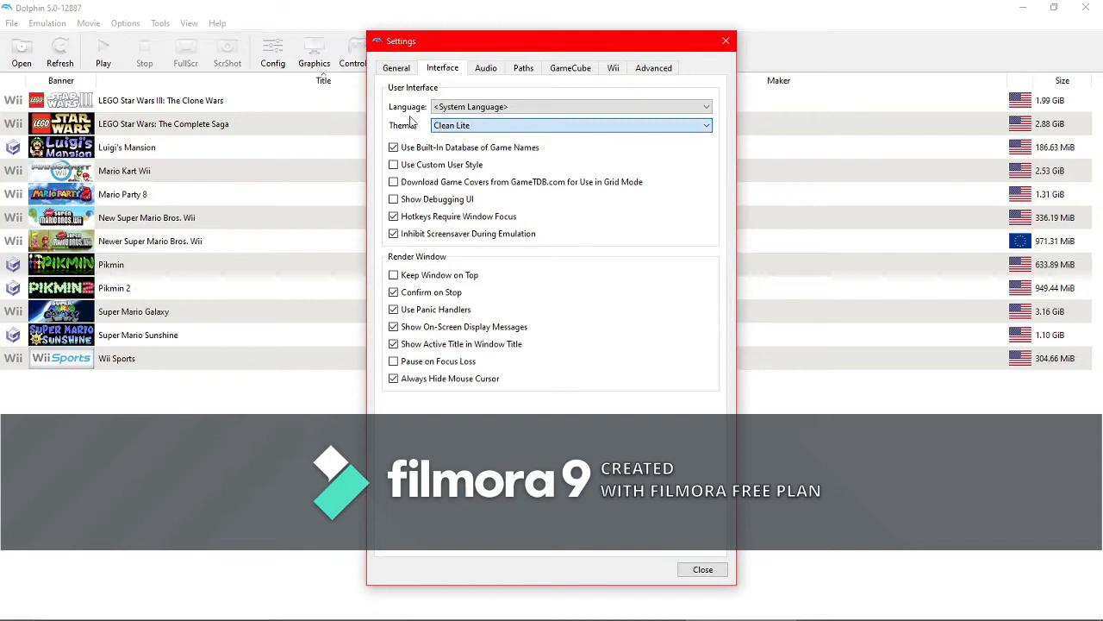
- Preview the Clean Emerald, Clean Blue and Clean themes before returning to Clean Lite
{"action": "left_click", "coordinate": [483, 127]}
{"action": "left_click", "coordinate": [472, 119]}
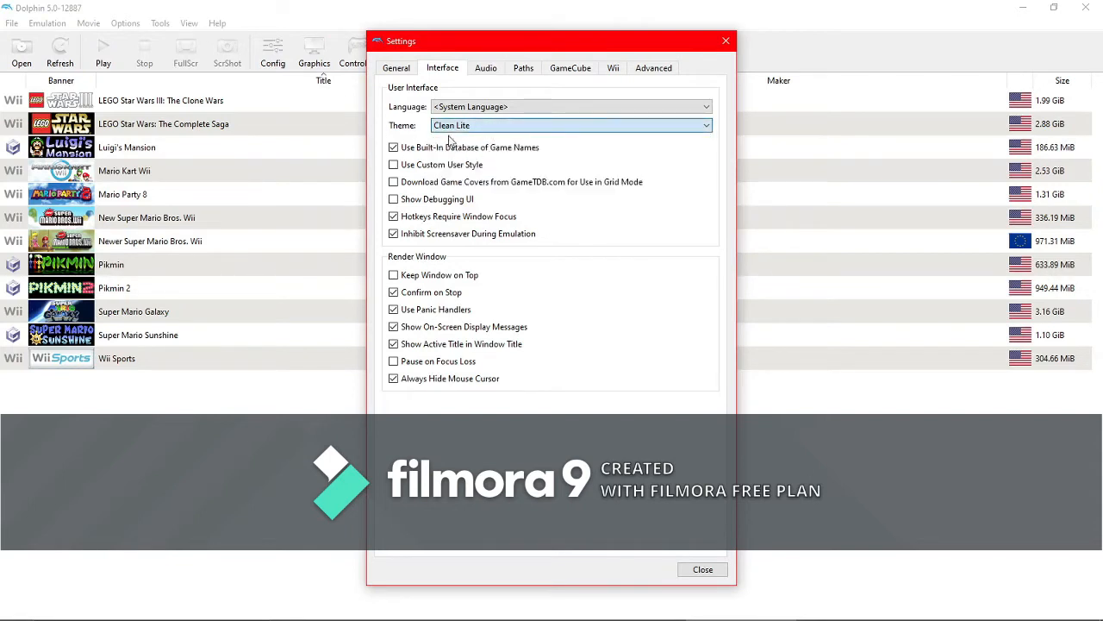
{"action": "left_click", "coordinate": [446, 129]}
{"action": "left_click", "coordinate": [460, 151]}
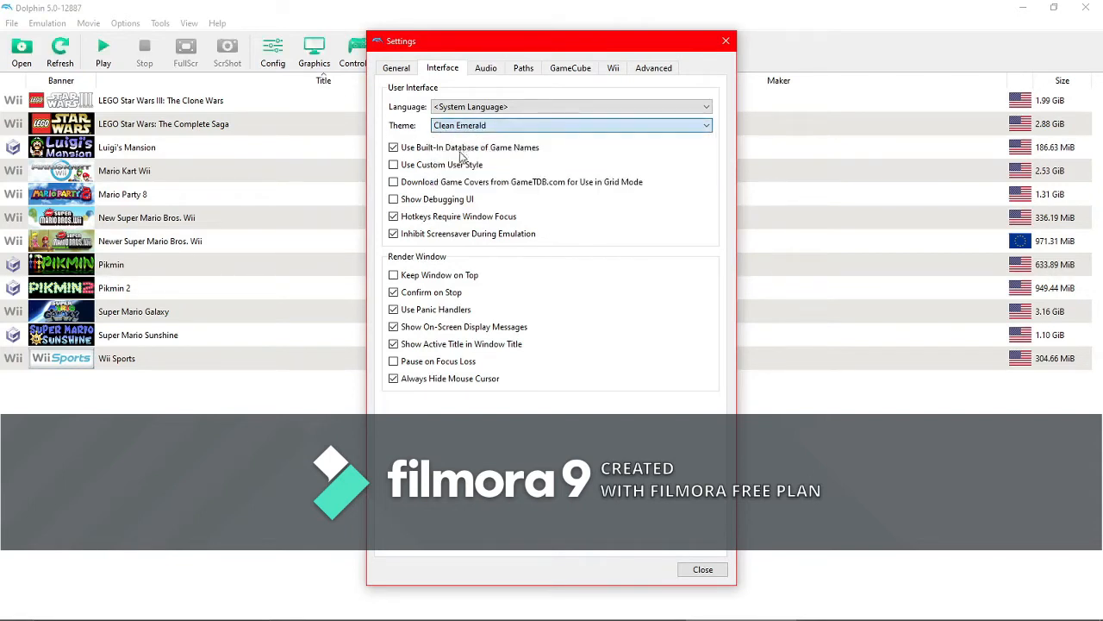
{"action": "scroll", "coordinate": [473, 128], "scroll_direction": "up", "scroll_amount": 1}
{"action": "left_click", "coordinate": [474, 126]}
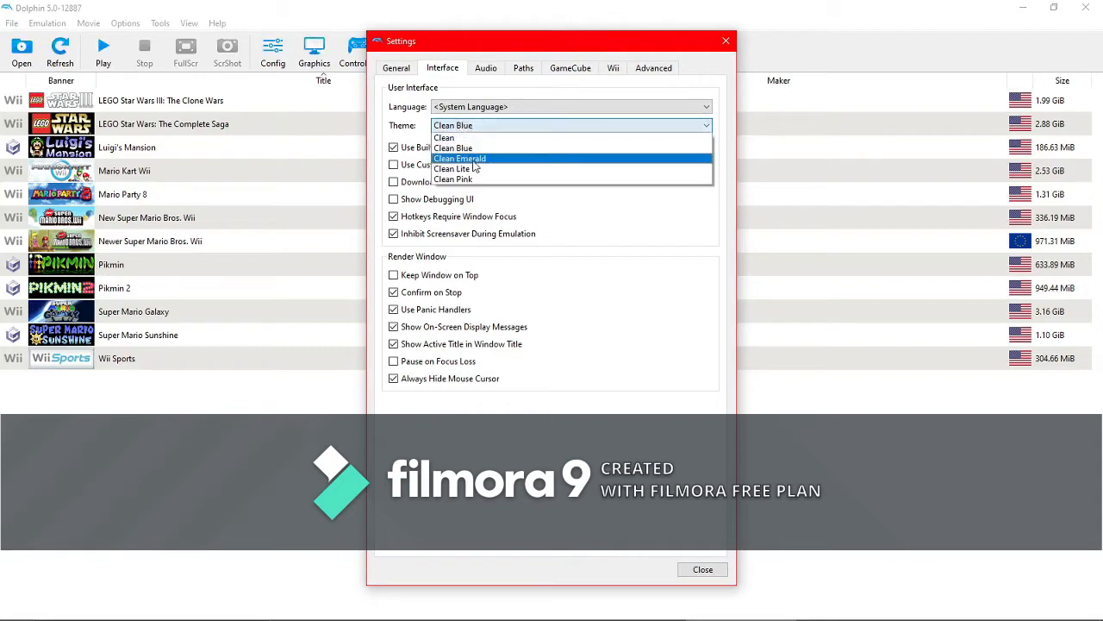
{"action": "left_click", "coordinate": [457, 137]}
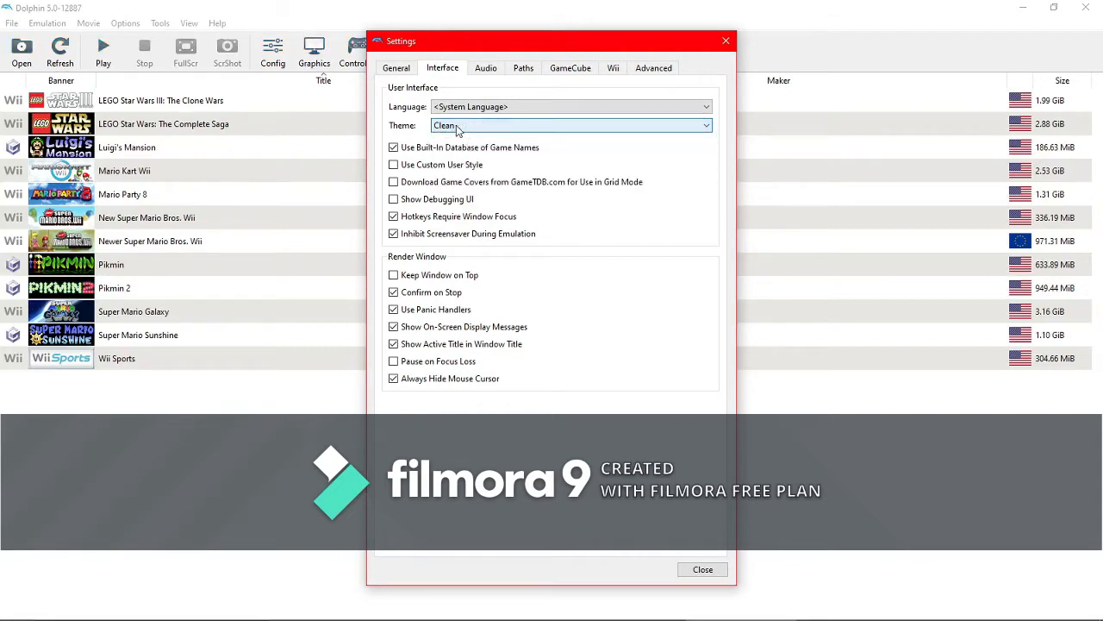
{"action": "left_click", "coordinate": [458, 128]}
{"action": "left_click", "coordinate": [466, 165]}
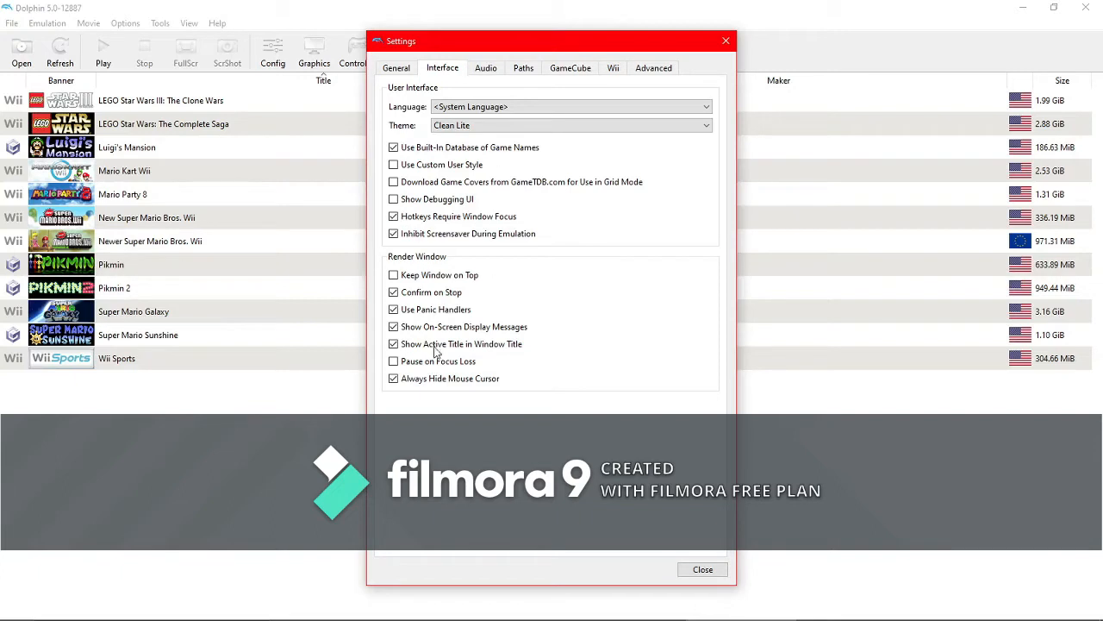
- Add the Wii Sports (USA) (Rev 1) folder from Downloads\Things\Dolphin Games as a game folder, then remove it again
{"action": "left_click", "coordinate": [481, 69]}
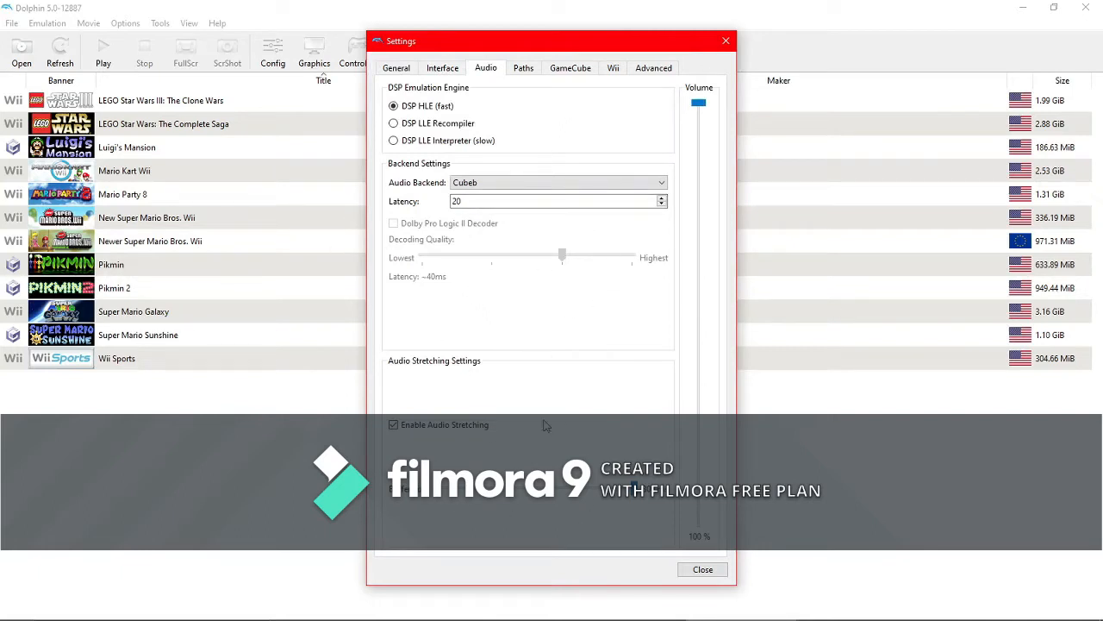
{"action": "left_click", "coordinate": [526, 68]}
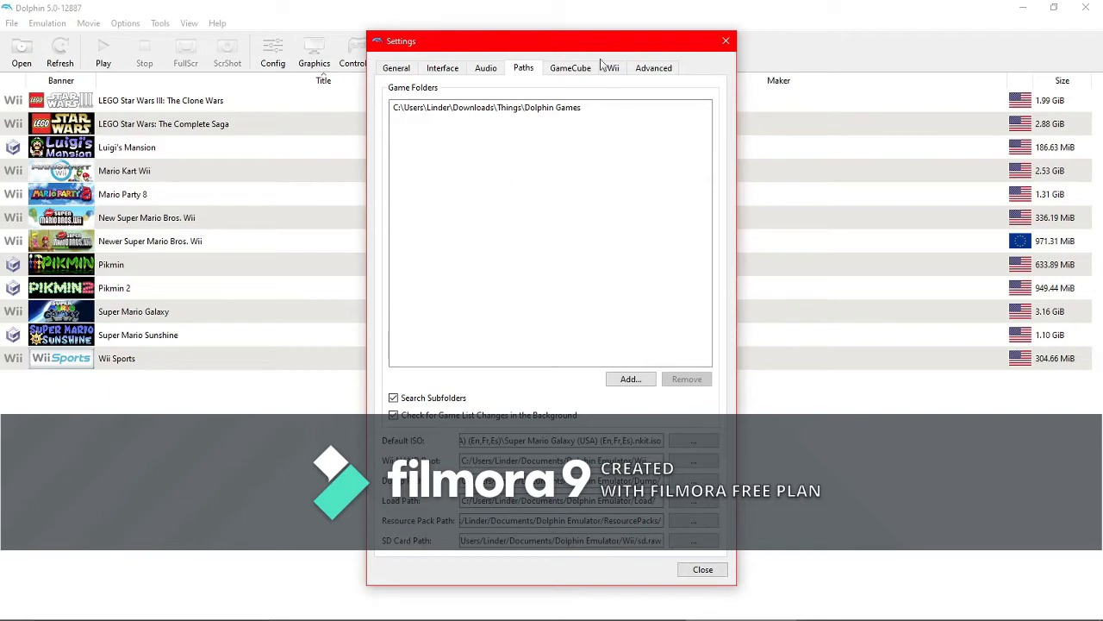
{"action": "left_click", "coordinate": [632, 378]}
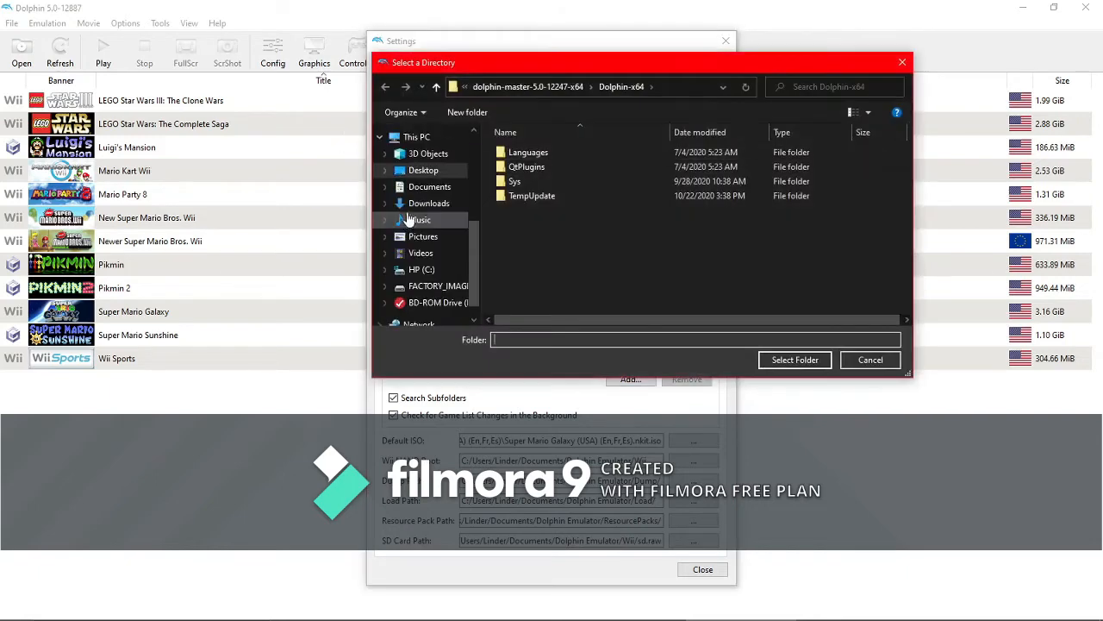
{"action": "left_click", "coordinate": [418, 203]}
{"action": "double_click", "coordinate": [527, 172]}
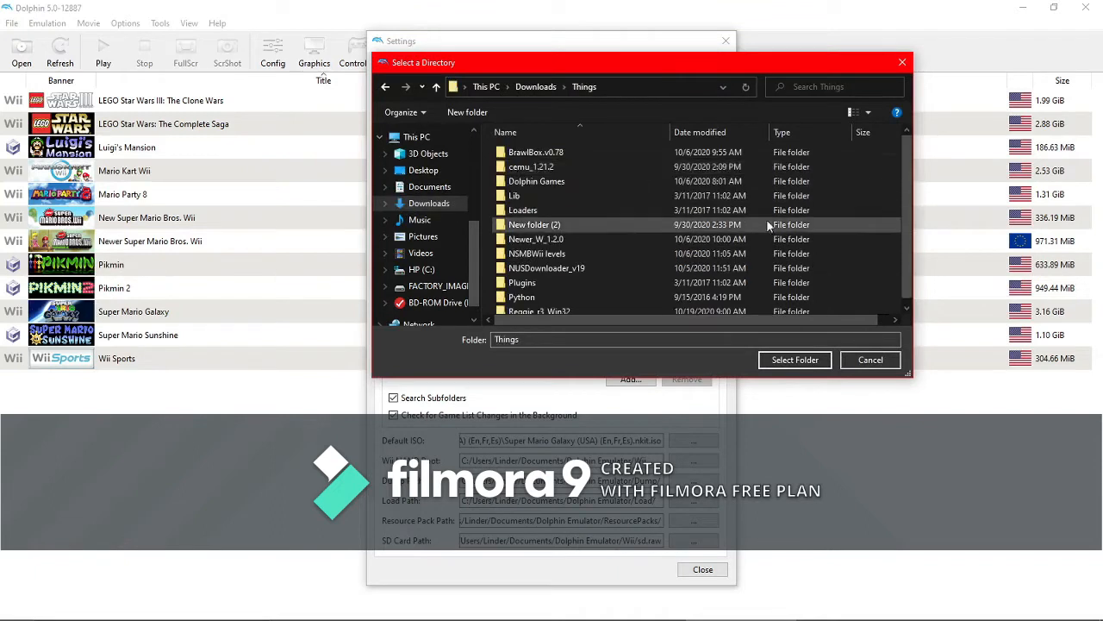
{"action": "double_click", "coordinate": [507, 183]}
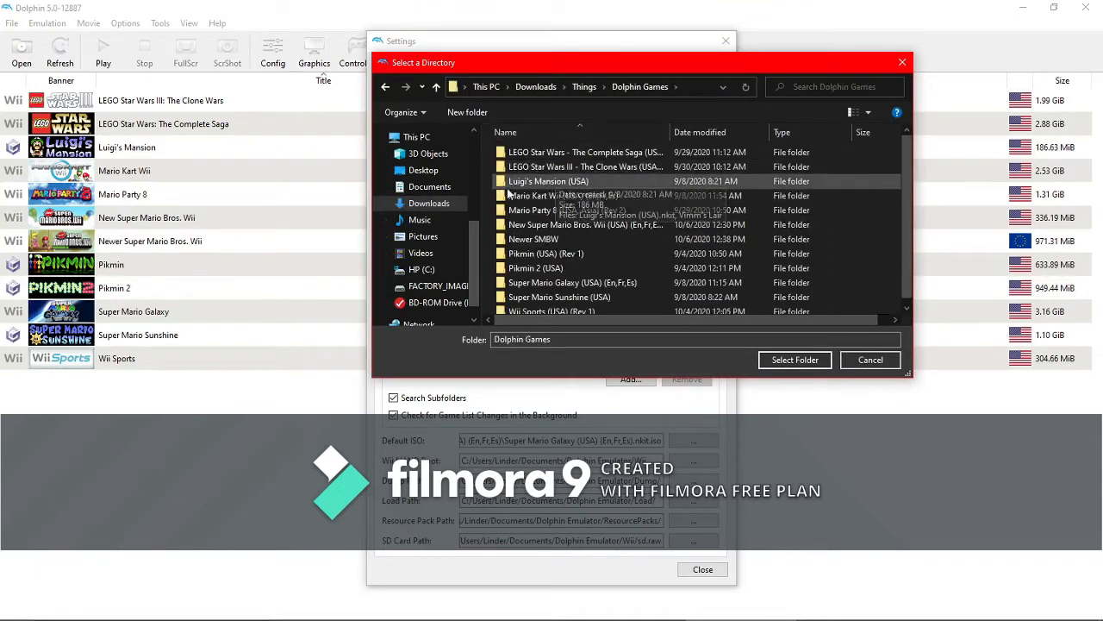
{"action": "scroll", "coordinate": [595, 215], "scroll_direction": "down", "scroll_amount": 1}
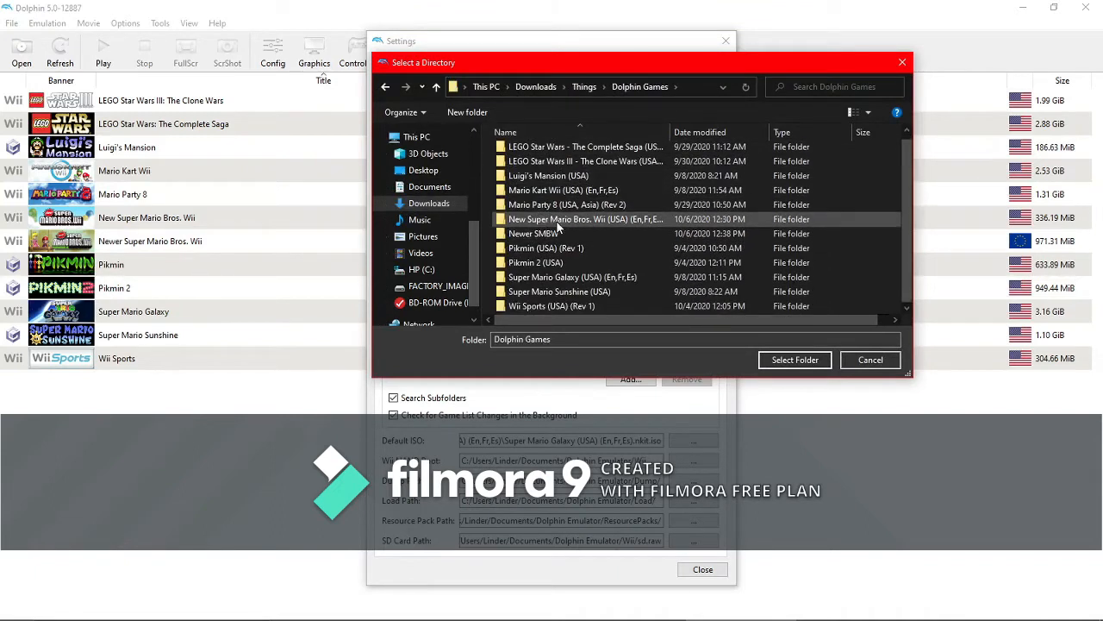
{"action": "left_click", "coordinate": [569, 307]}
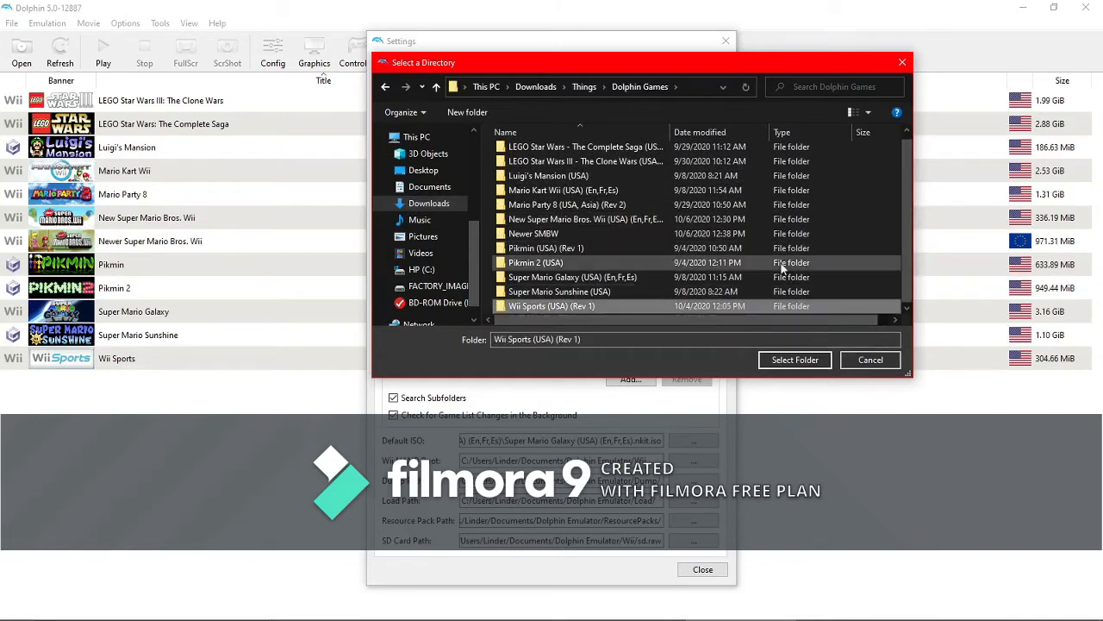
{"action": "left_click", "coordinate": [802, 360]}
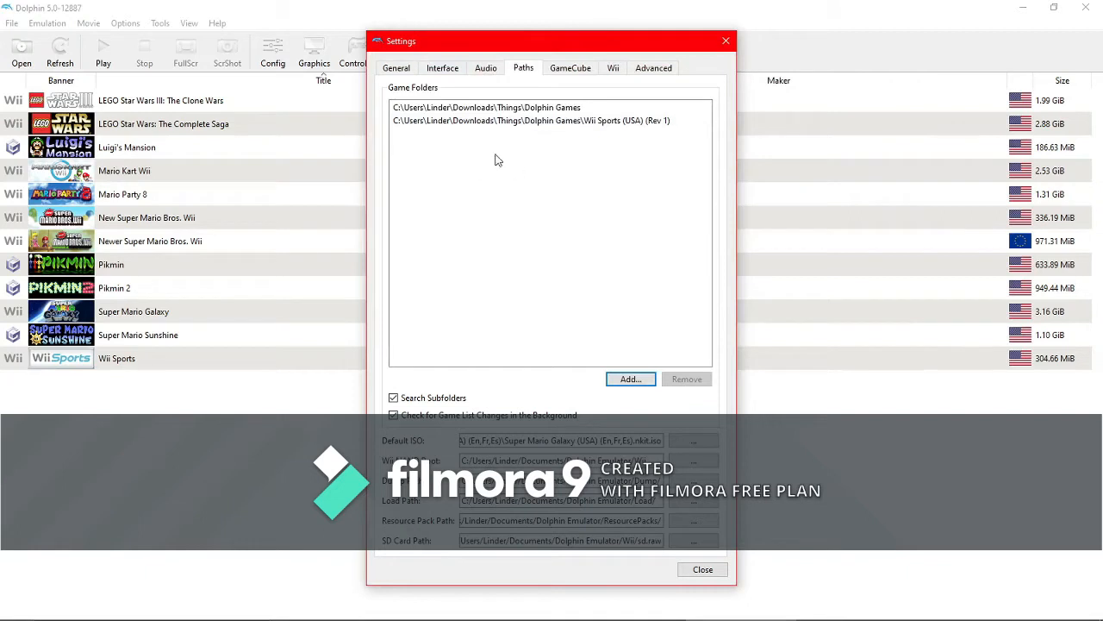
{"action": "left_click", "coordinate": [650, 122]}
{"action": "left_click", "coordinate": [688, 380]}
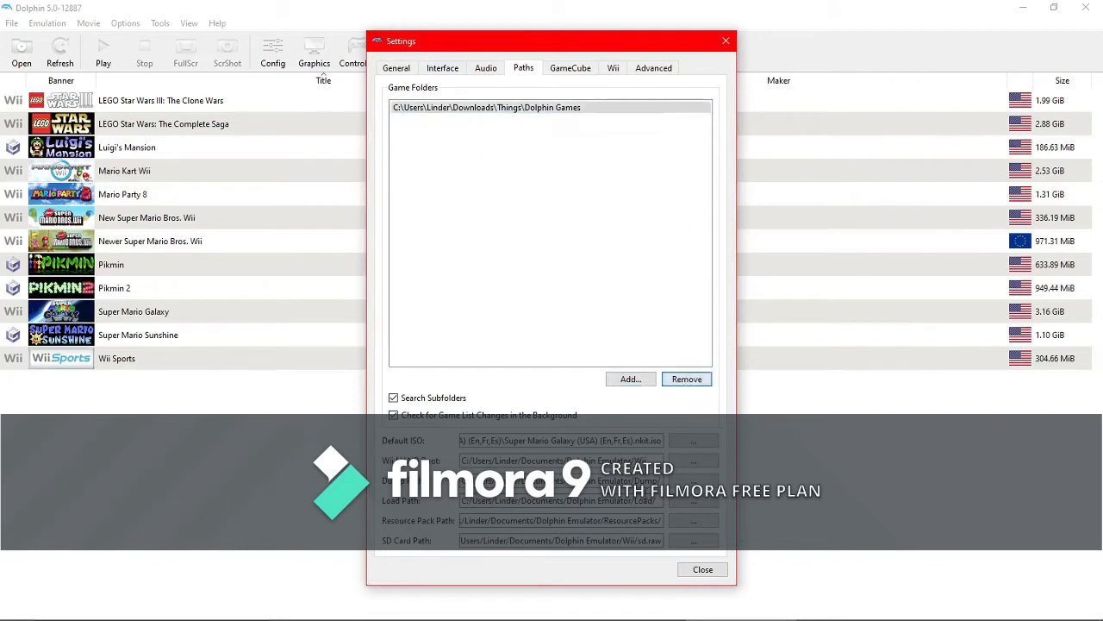
- Examine the GameCube system language, Slot A and SP1 device options
{"action": "left_click", "coordinate": [571, 69]}
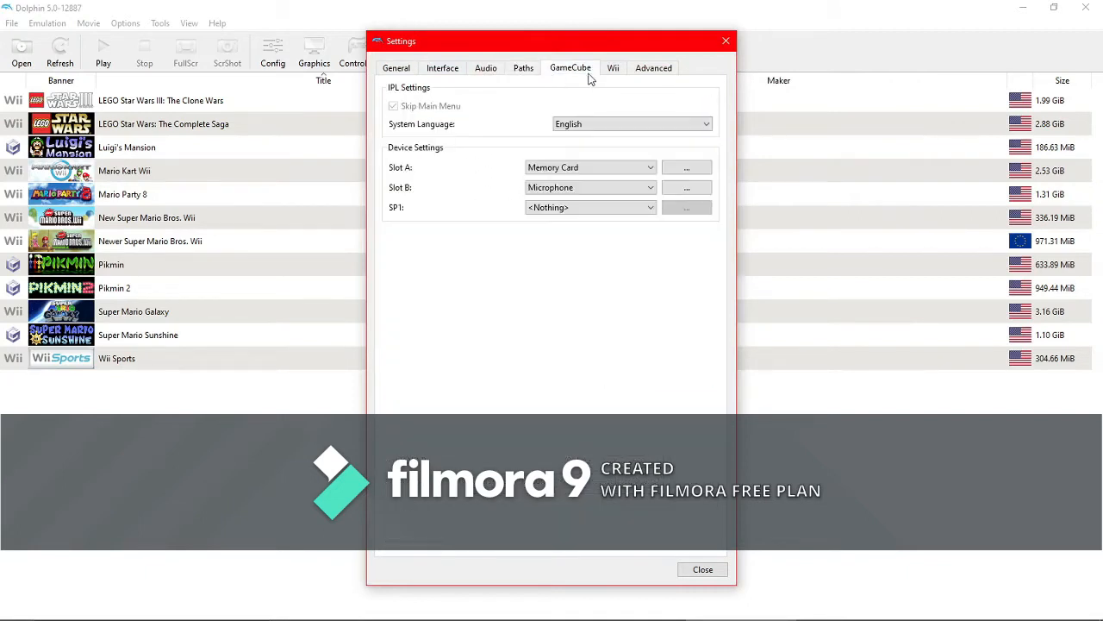
{"action": "left_click", "coordinate": [599, 131]}
{"action": "left_click", "coordinate": [602, 126]}
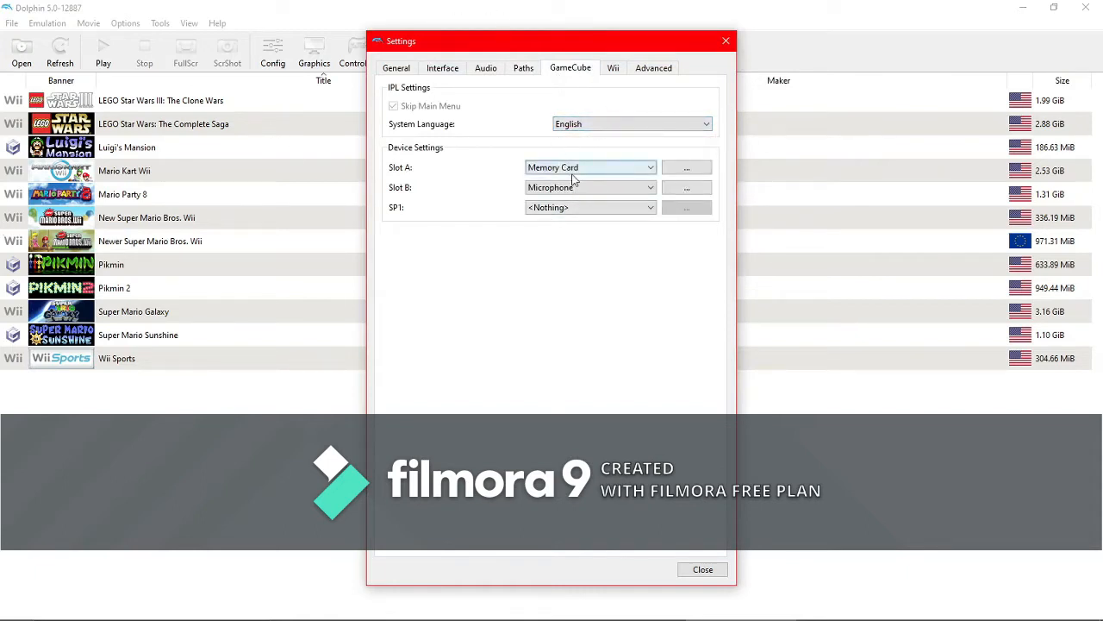
{"action": "left_click", "coordinate": [642, 169]}
{"action": "left_click", "coordinate": [632, 164]}
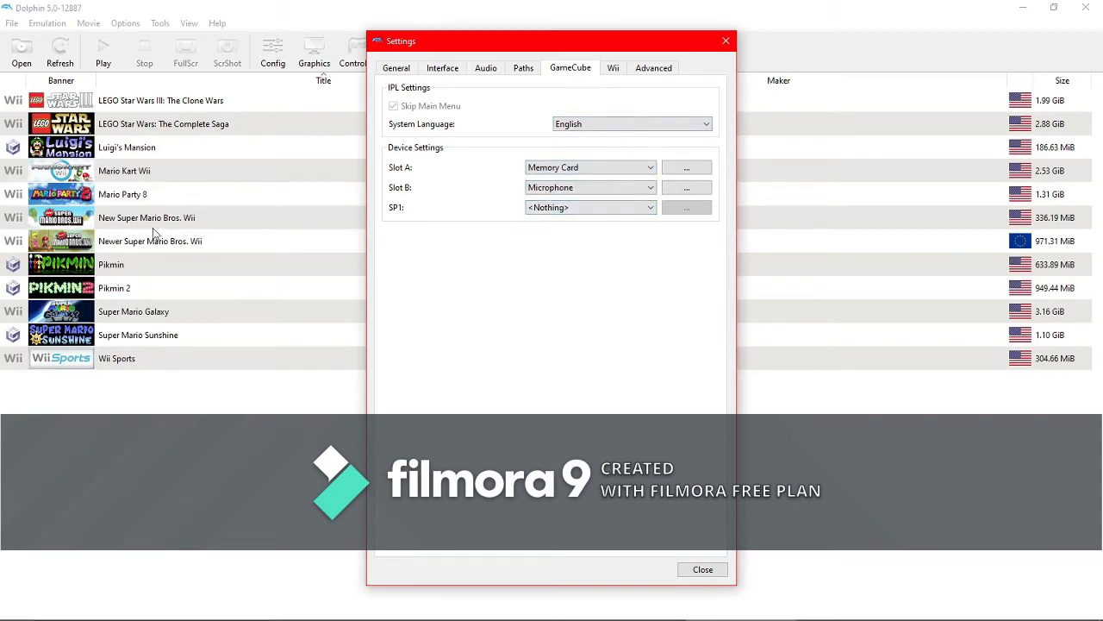
{"action": "left_click", "coordinate": [543, 213]}
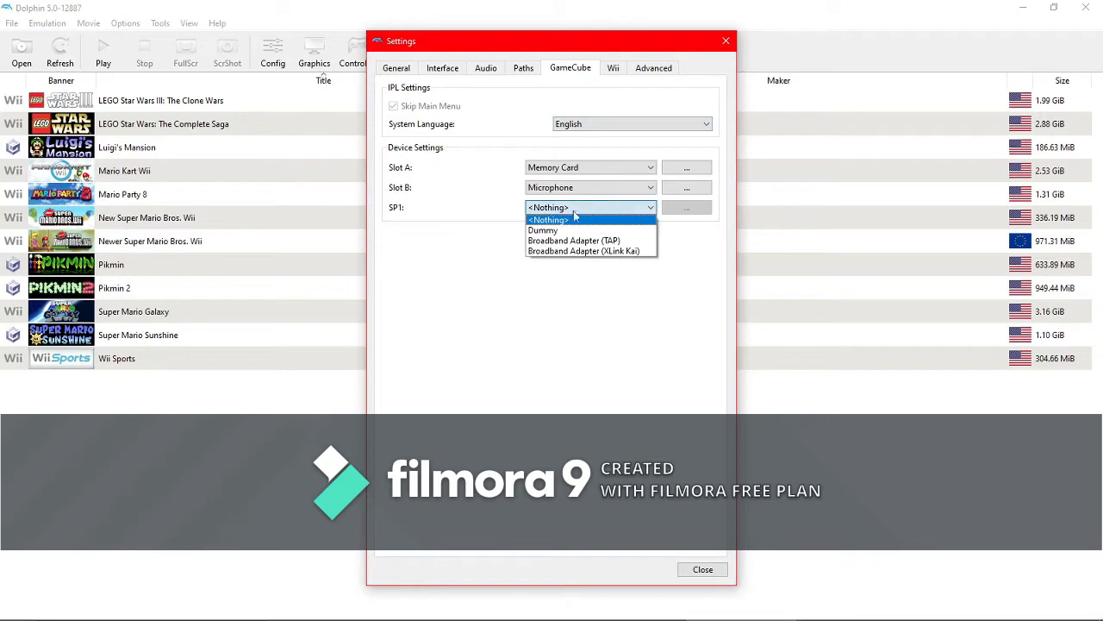
{"action": "left_click", "coordinate": [569, 219]}
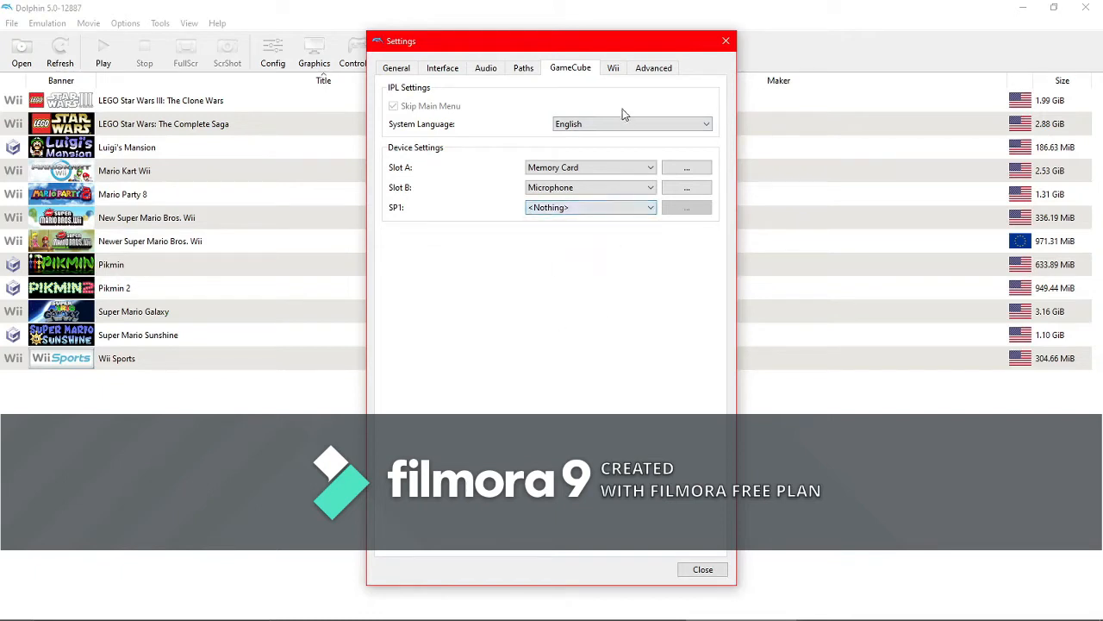
- Open the Wii settings page and review the aspect ratio choices, keeping 16:9
{"action": "left_click", "coordinate": [614, 68]}
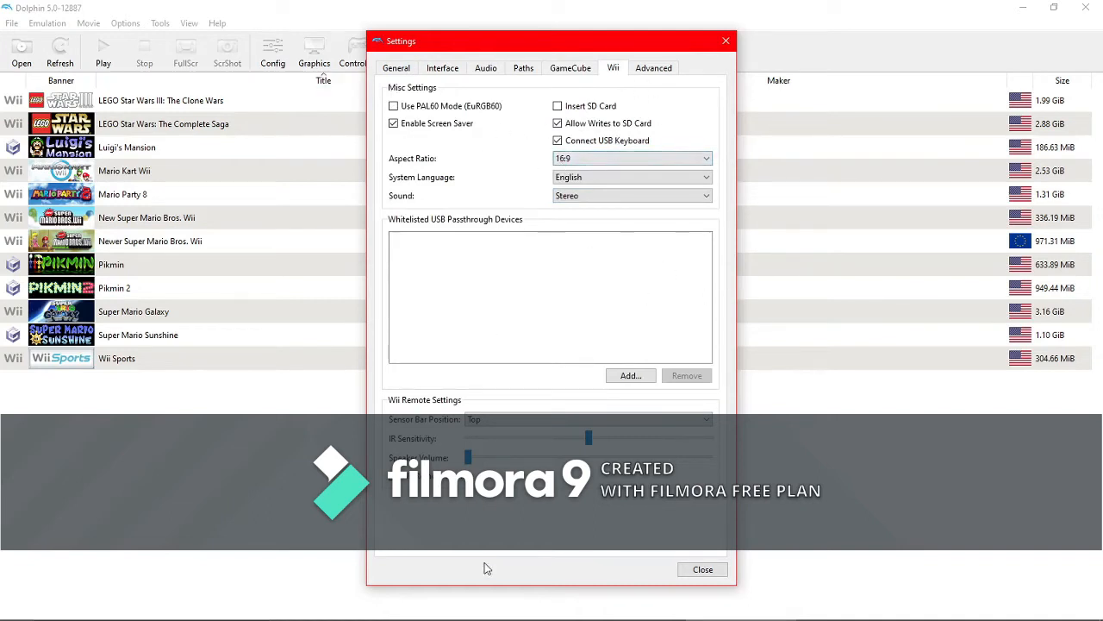
{"action": "left_click", "coordinate": [578, 159]}
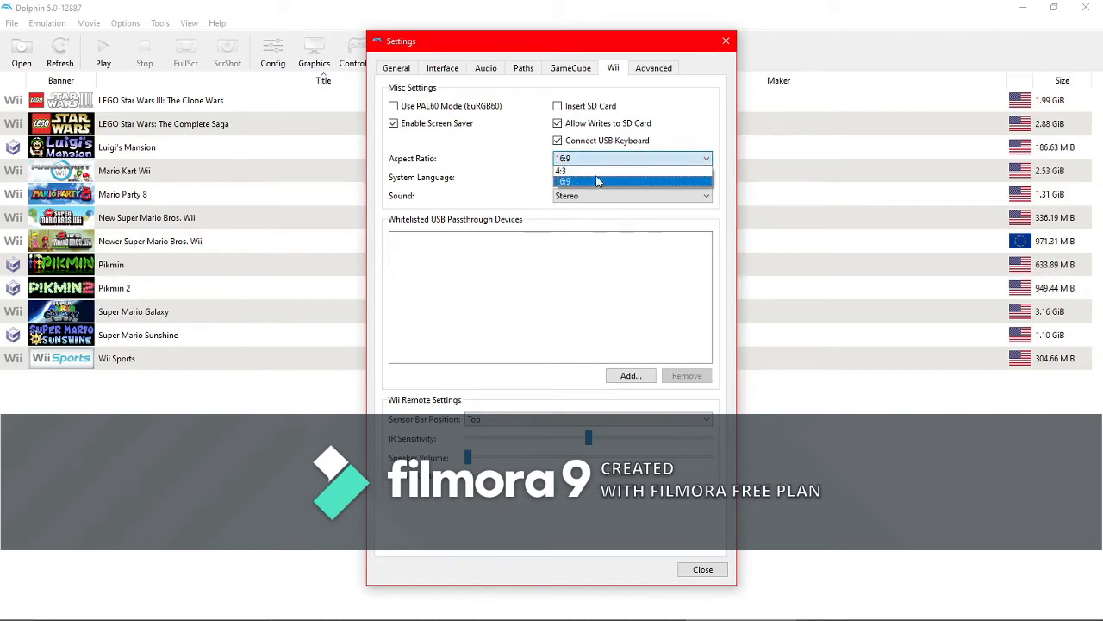
{"action": "left_click", "coordinate": [585, 181]}
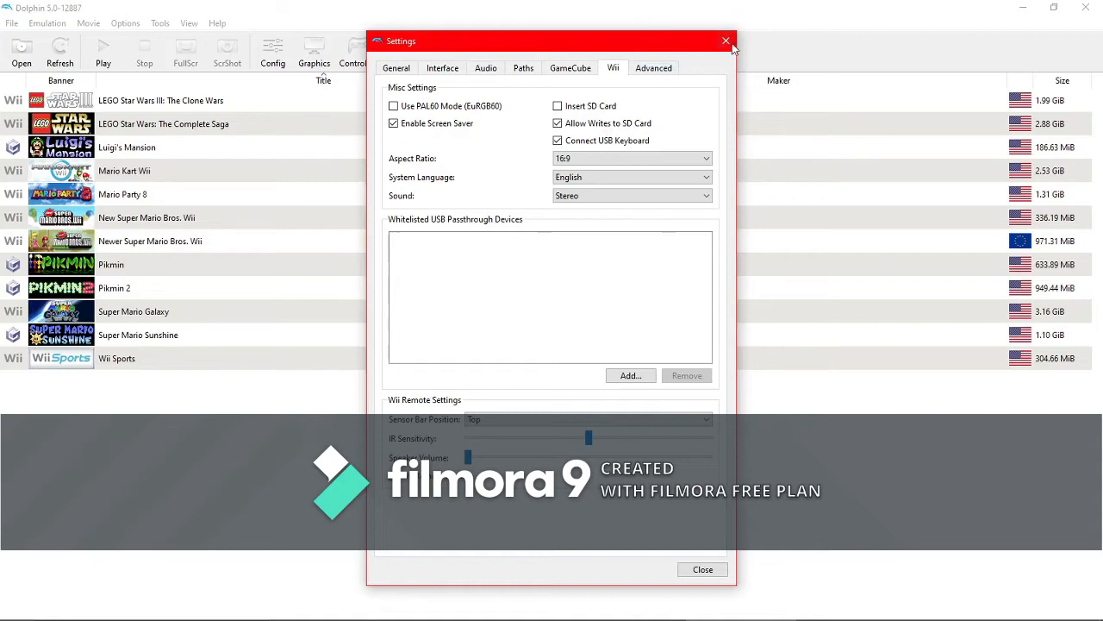
- Review the CPU emulation engine choices on the Advanced page, keeping JIT Recompiler (recommended), and close the settings
{"action": "left_click", "coordinate": [666, 69]}
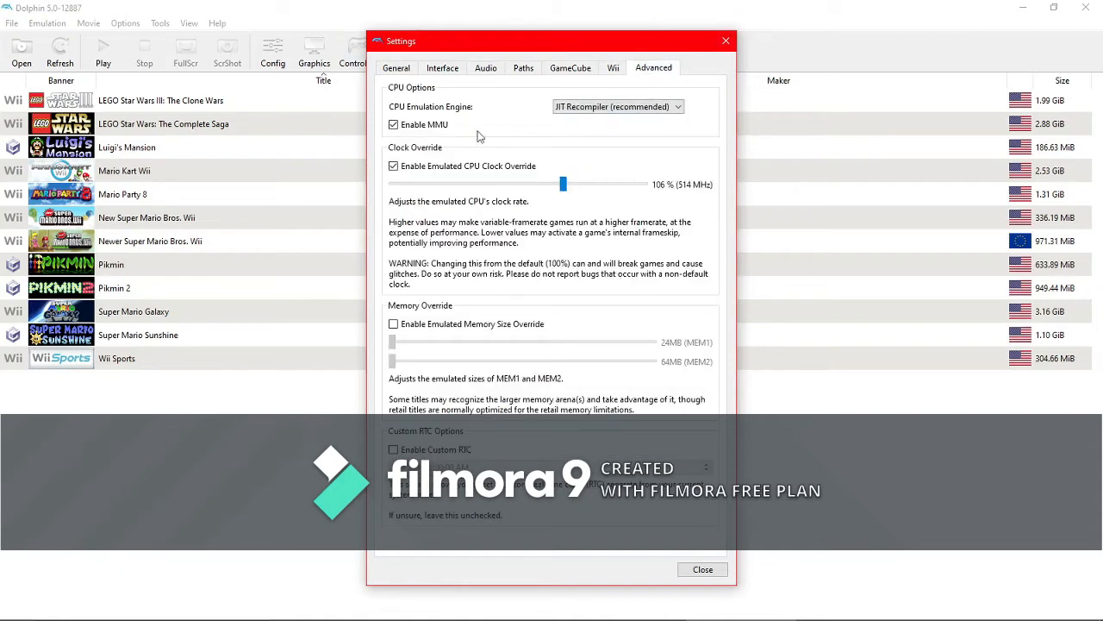
{"action": "left_click", "coordinate": [616, 108]}
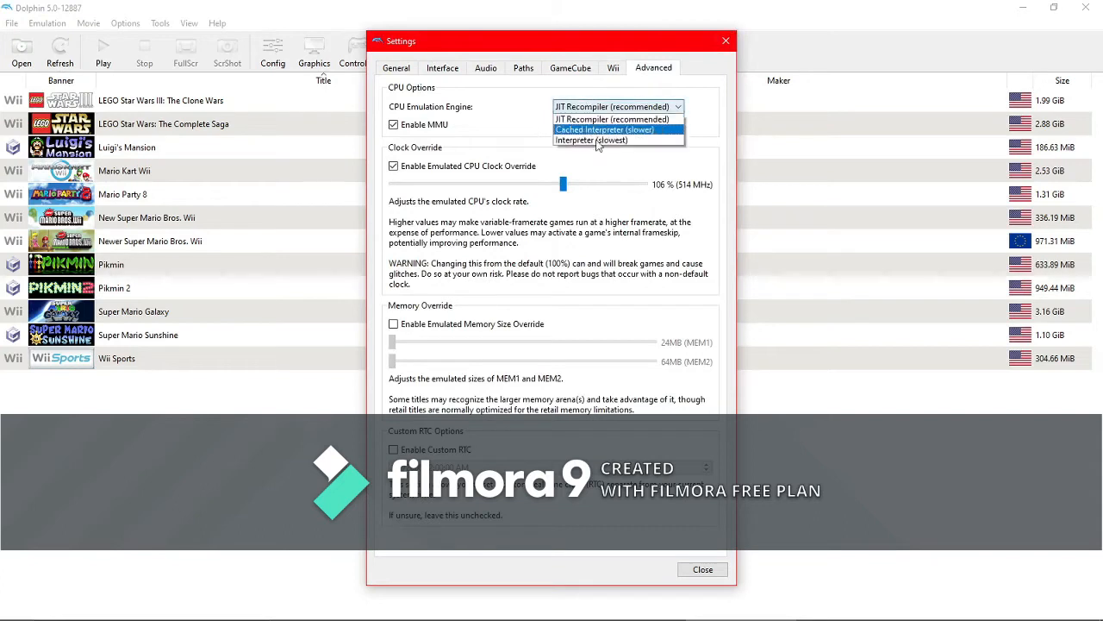
{"action": "left_click", "coordinate": [647, 121]}
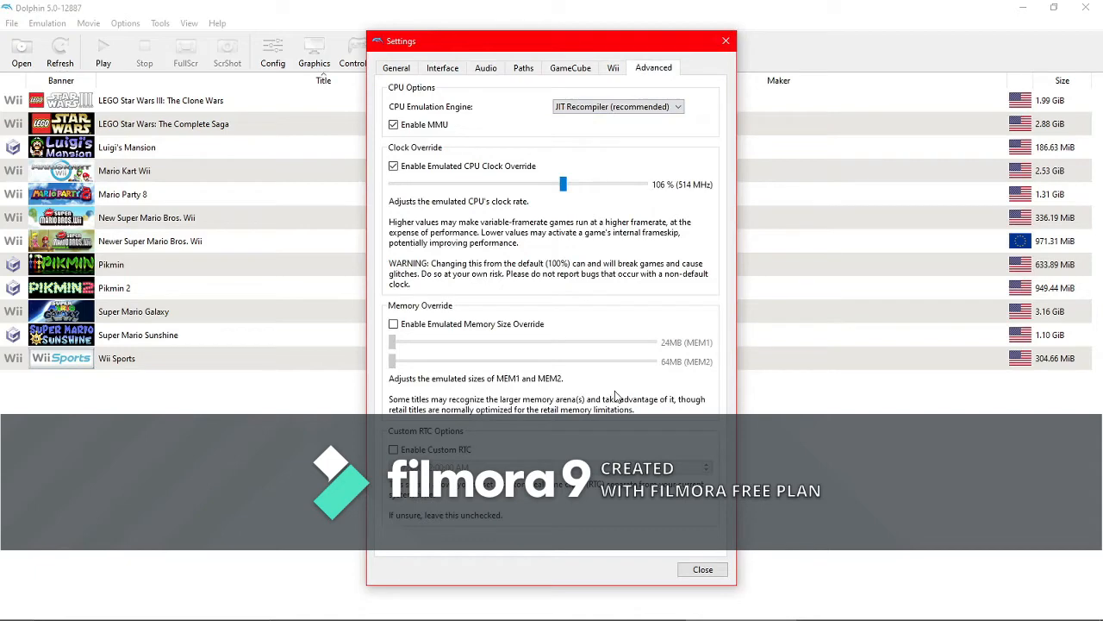
{"action": "left_click", "coordinate": [702, 570]}
- Open the graphics configuration and review the Backend, Adapter and Aspect Ratio choices without changing them
{"action": "left_click", "coordinate": [314, 52]}
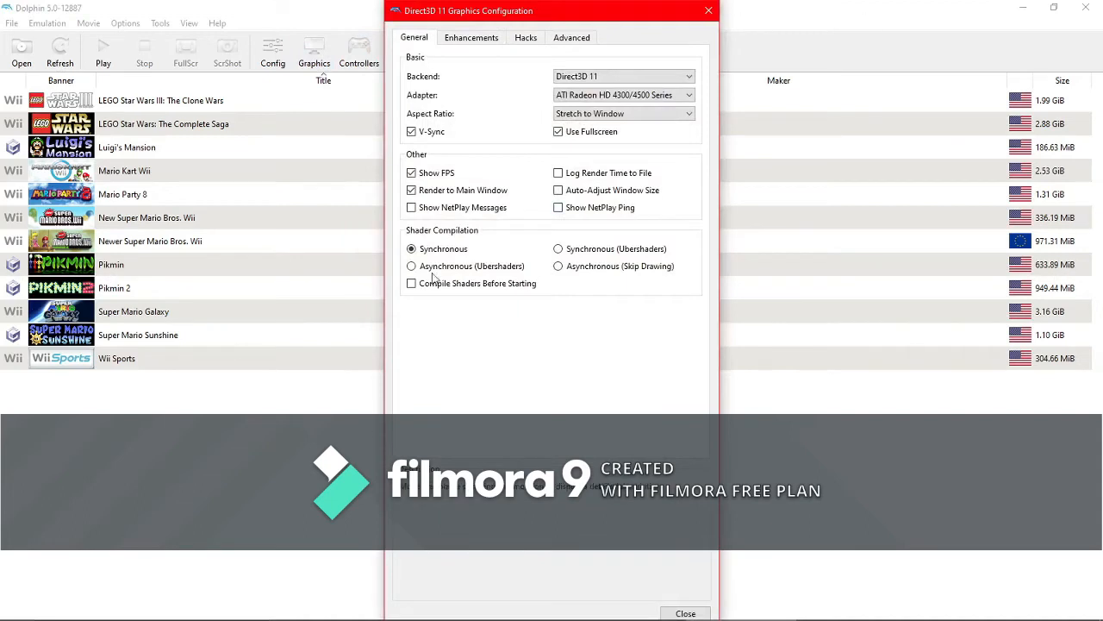
{"action": "left_click", "coordinate": [646, 77]}
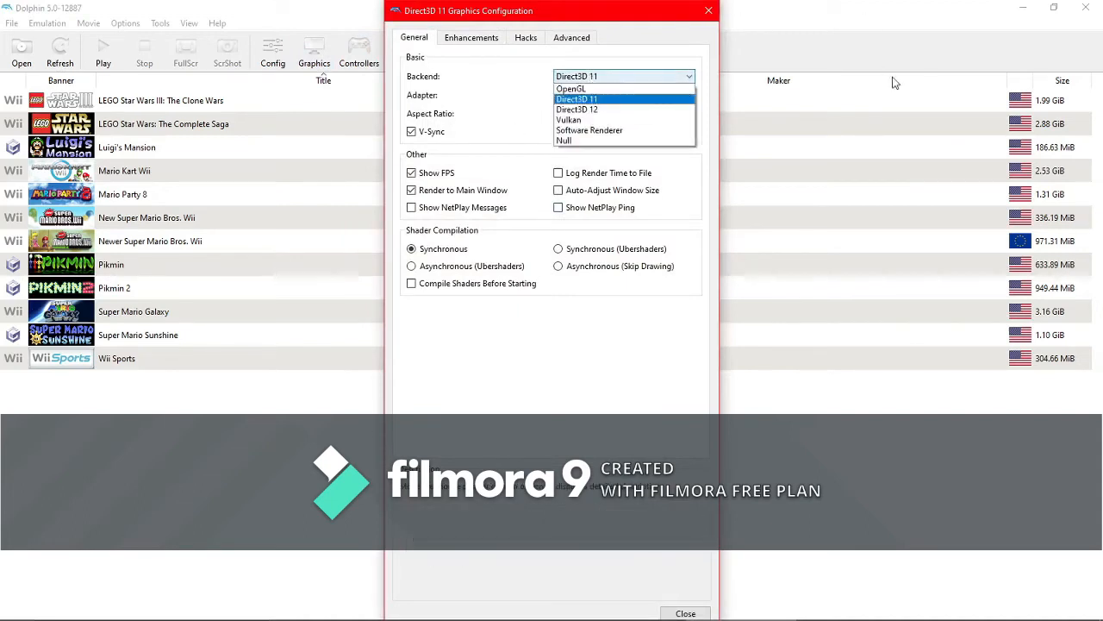
{"action": "left_click", "coordinate": [614, 100]}
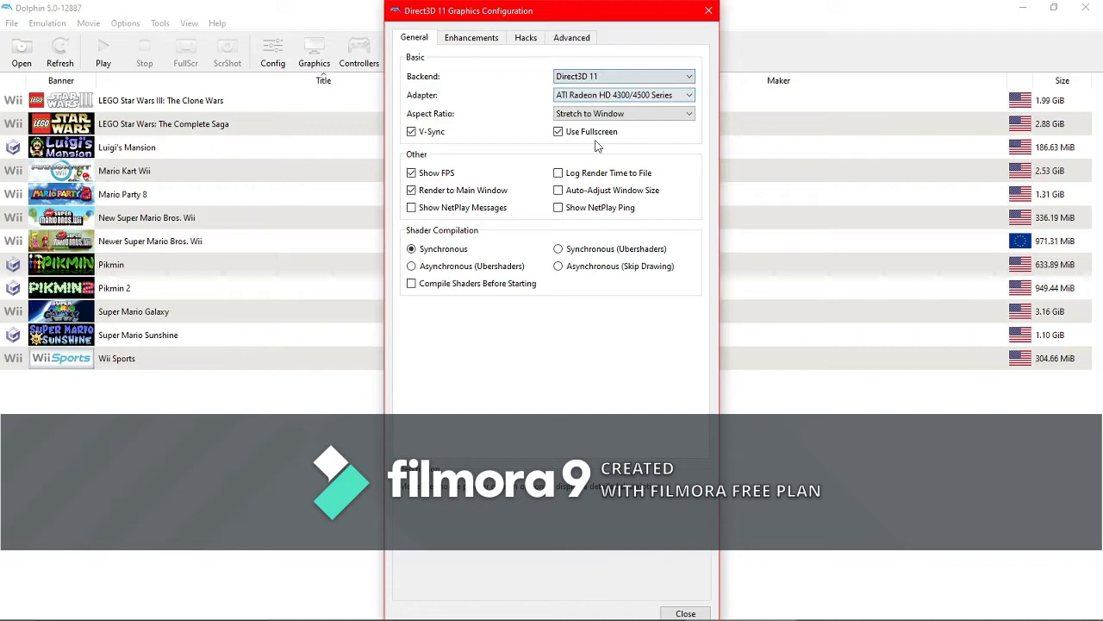
{"action": "left_click", "coordinate": [669, 94]}
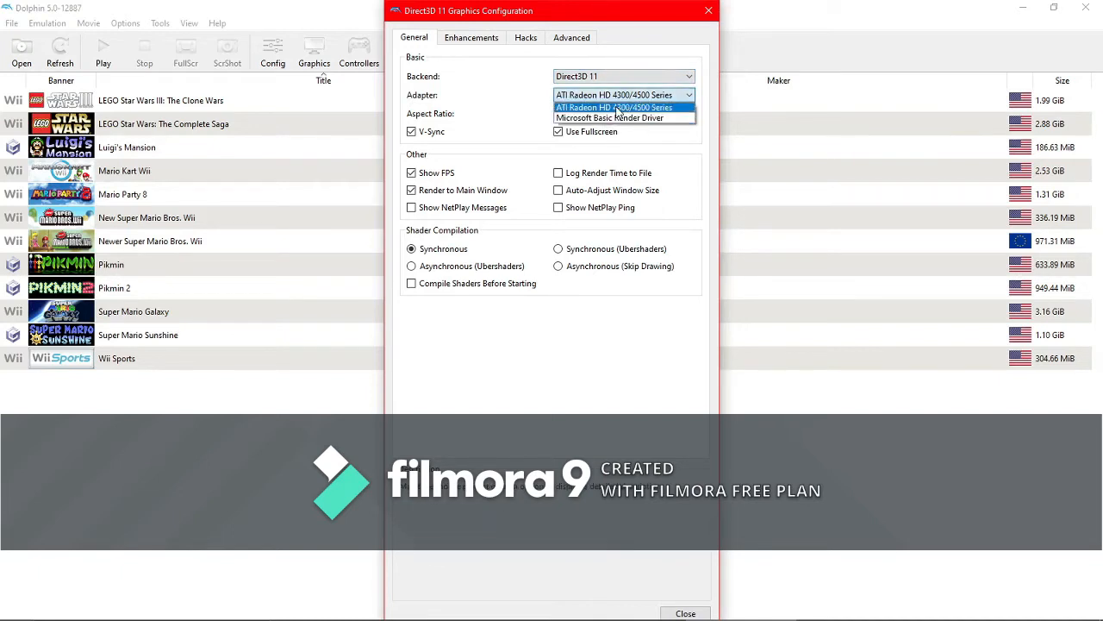
{"action": "left_click", "coordinate": [649, 108]}
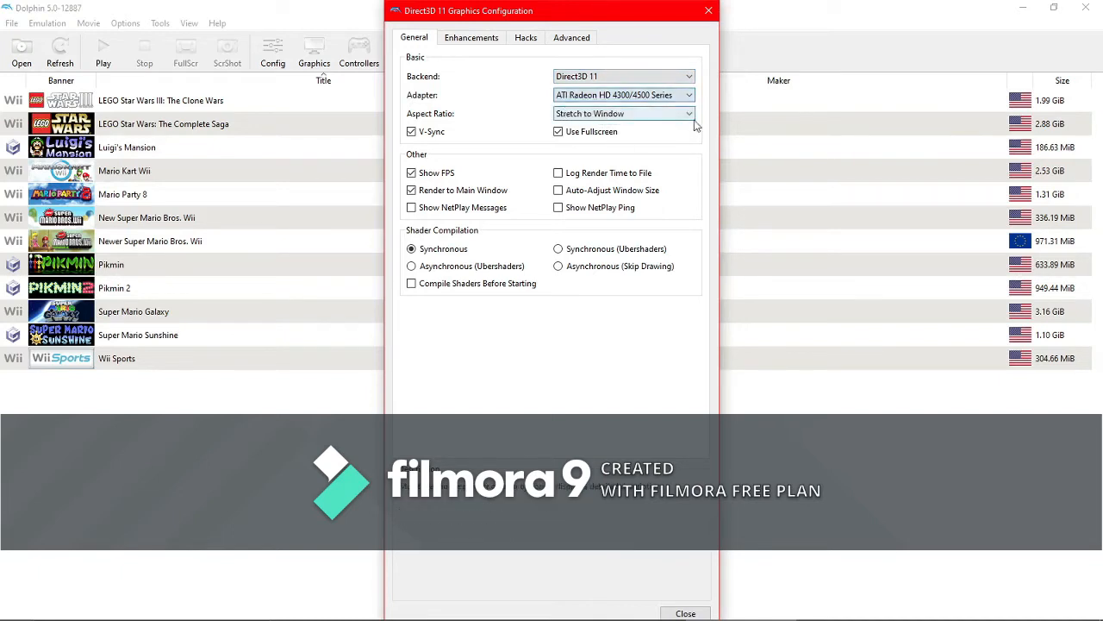
{"action": "left_click", "coordinate": [631, 115]}
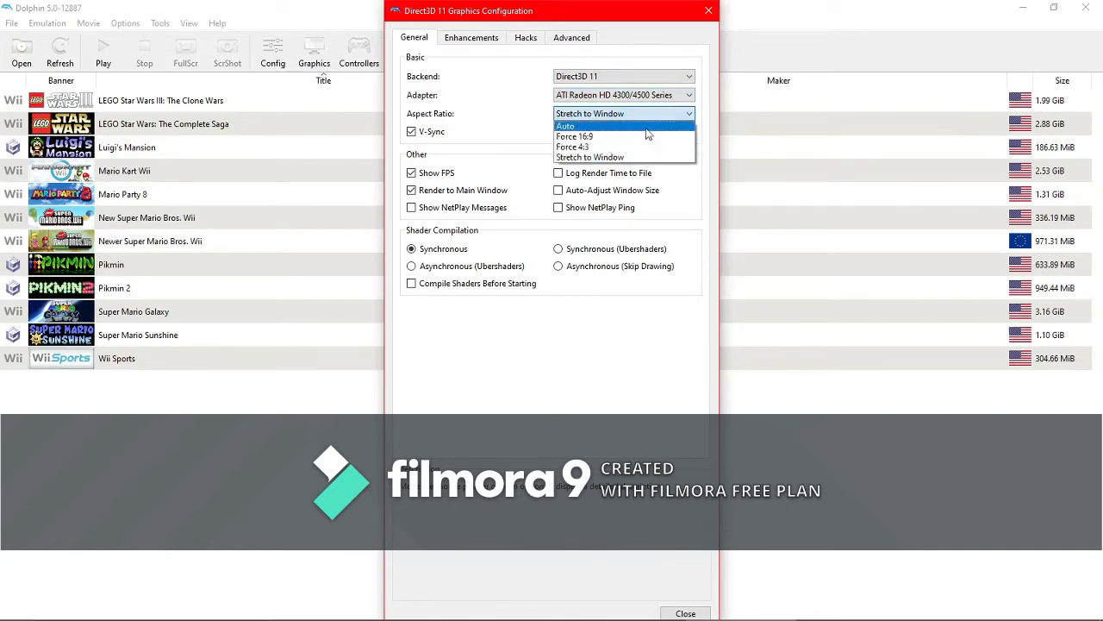
{"action": "left_click", "coordinate": [603, 113]}
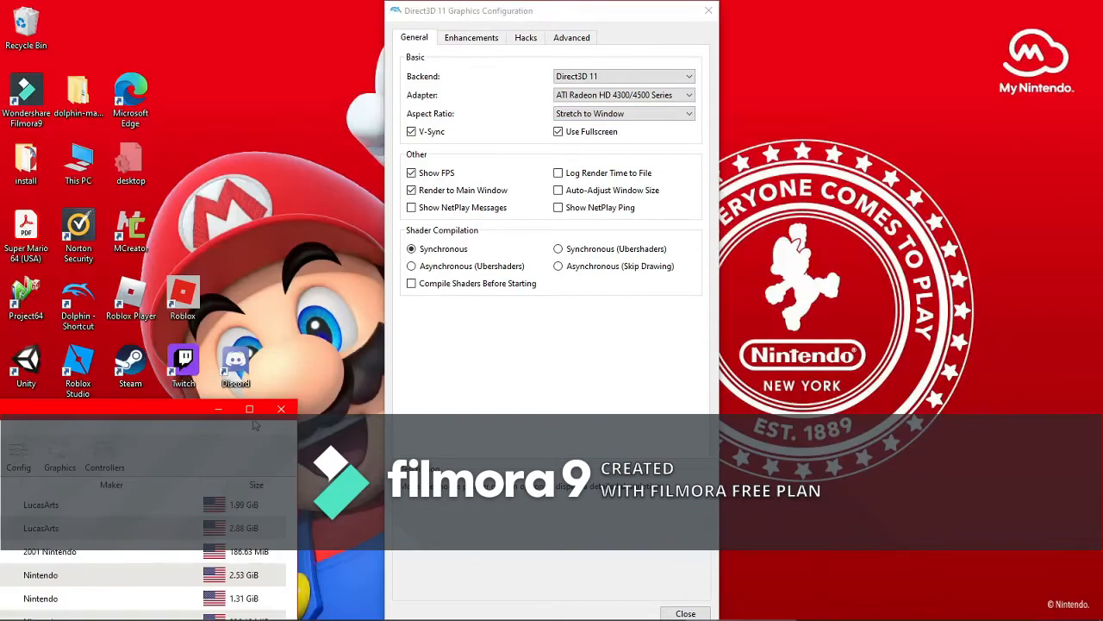
- Maximize the main emulator window and review the internal resolution choices on the graphics Enhancements page, keeping Native (640x528)
{"action": "left_click", "coordinate": [249, 408]}
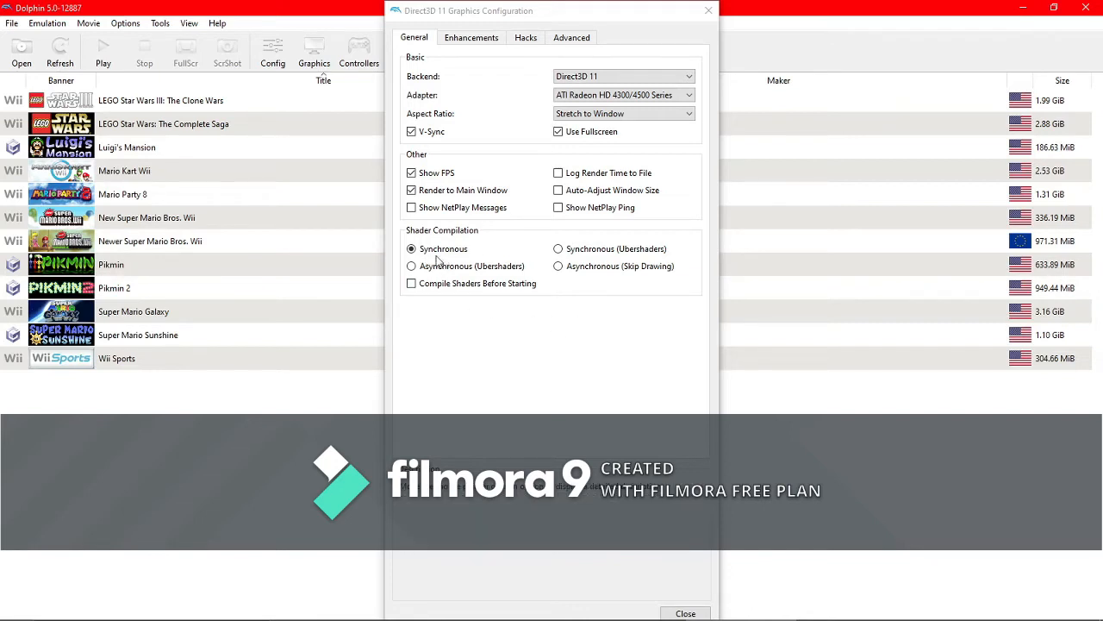
{"action": "left_click", "coordinate": [472, 37]}
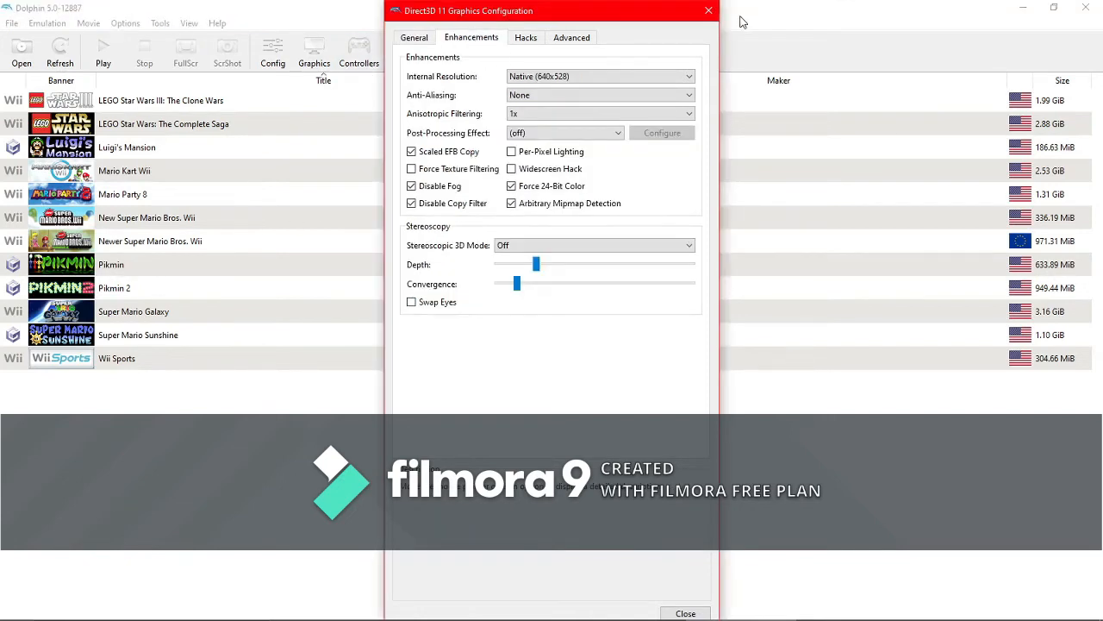
{"action": "left_click", "coordinate": [600, 76]}
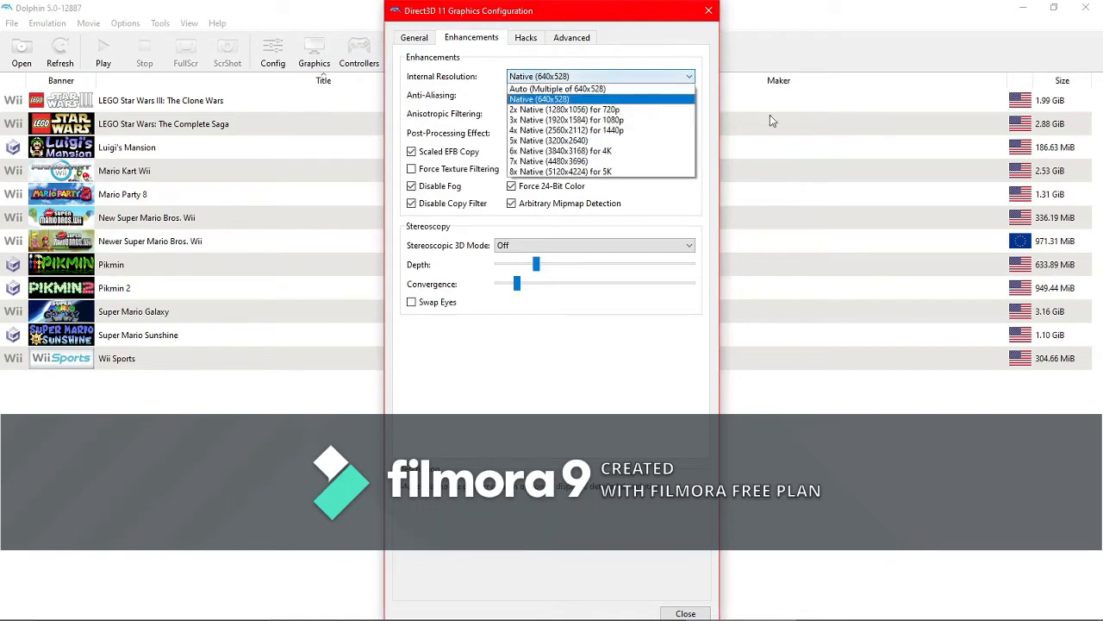
{"action": "left_click", "coordinate": [580, 101]}
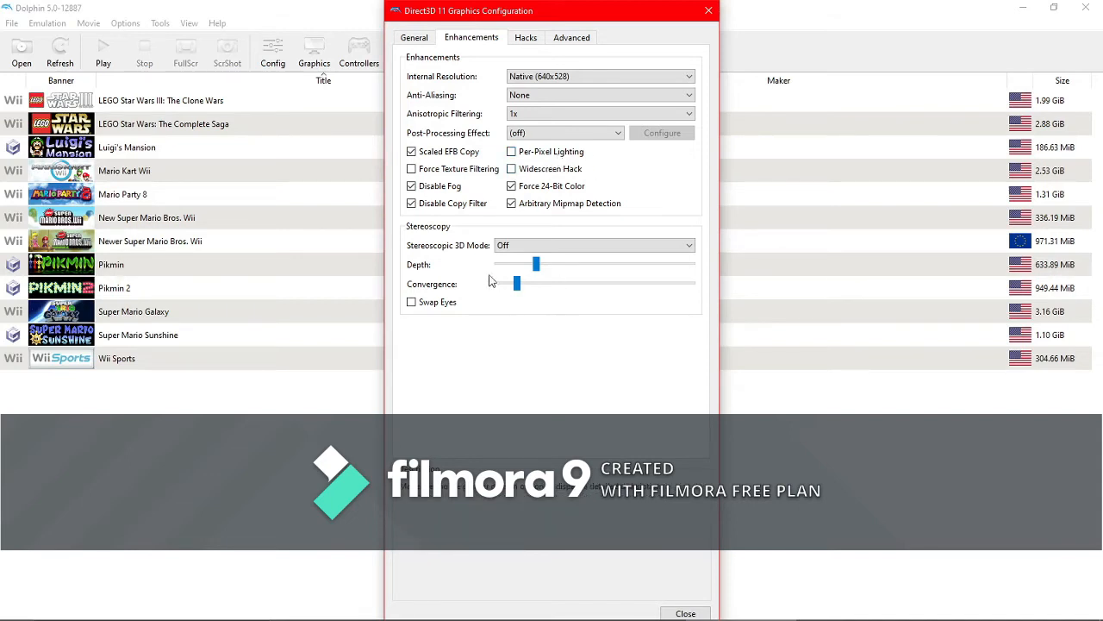
- Look over the General, Hacks and Advanced graphics pages, then close the graphics configuration
{"action": "left_click", "coordinate": [416, 38]}
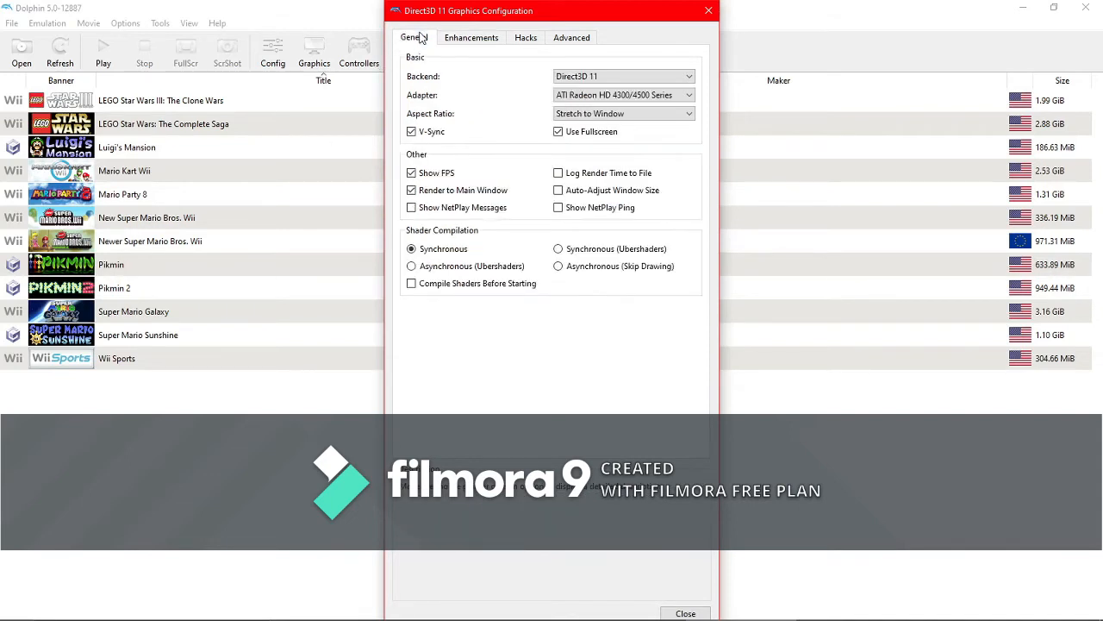
{"action": "left_click", "coordinate": [526, 42]}
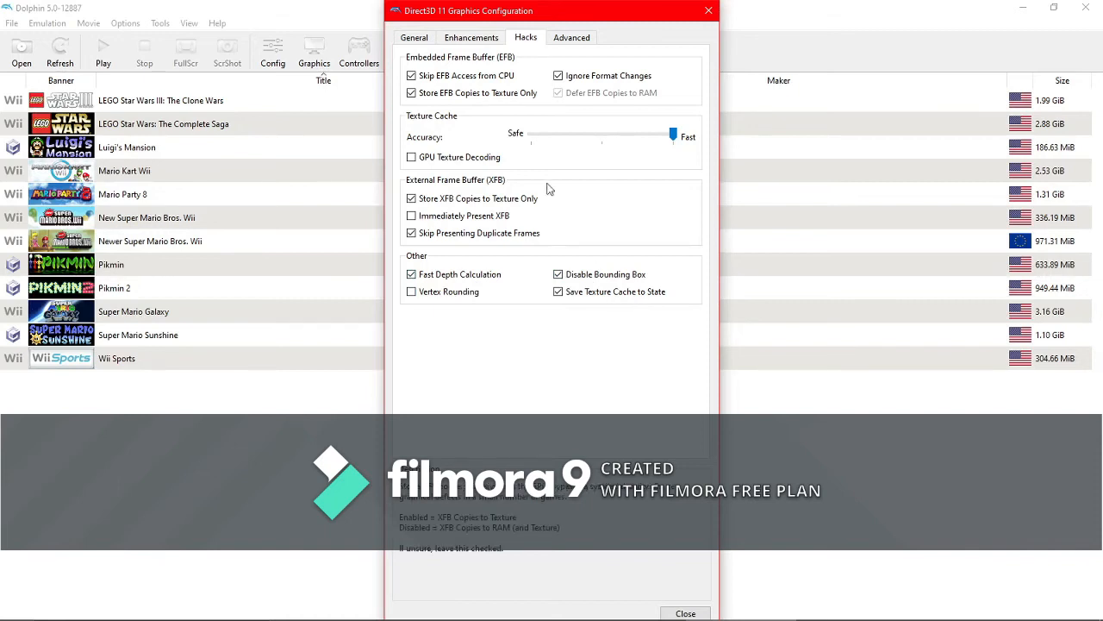
{"action": "left_click", "coordinate": [578, 38]}
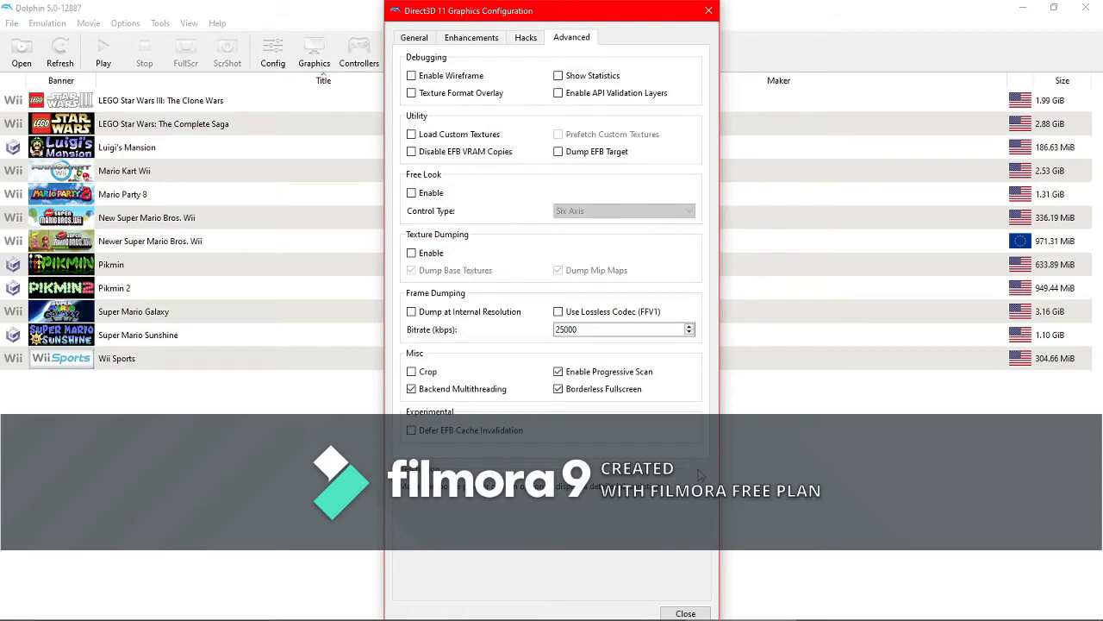
{"action": "left_click", "coordinate": [685, 614]}
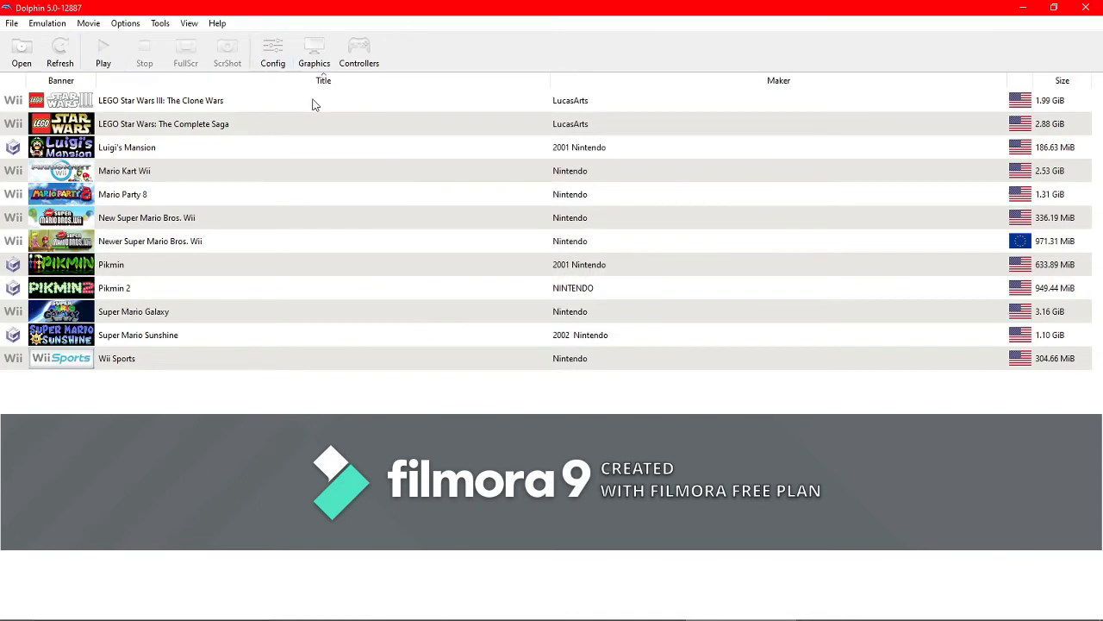
- Open controller settings, inspect the GameCube controller mappings for Port 1, and close that window
{"action": "left_click", "coordinate": [349, 63]}
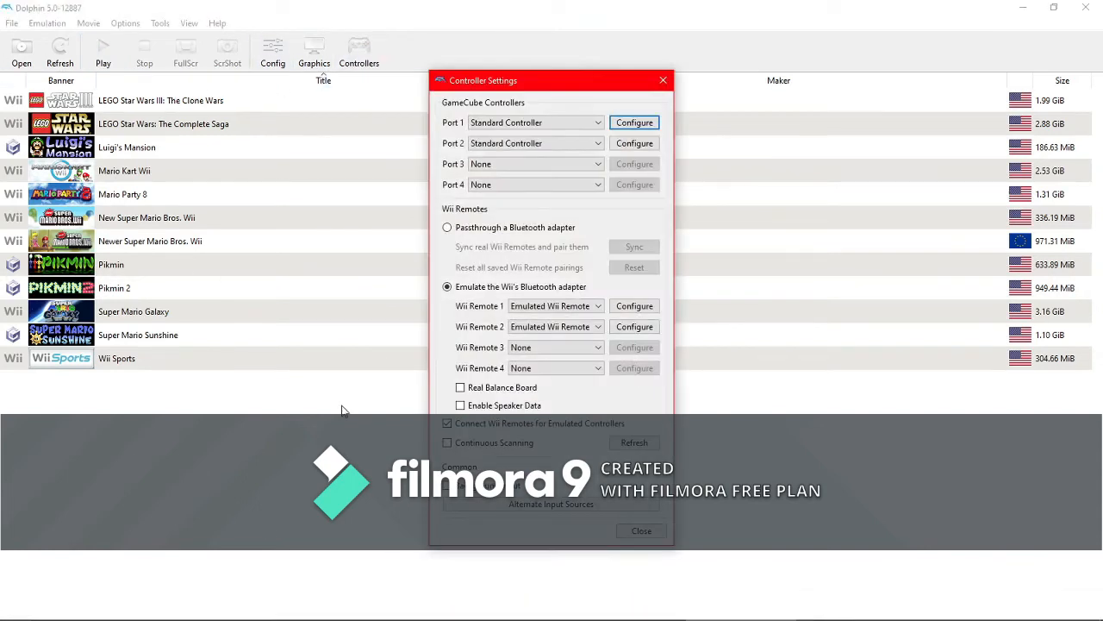
{"action": "left_click", "coordinate": [624, 126]}
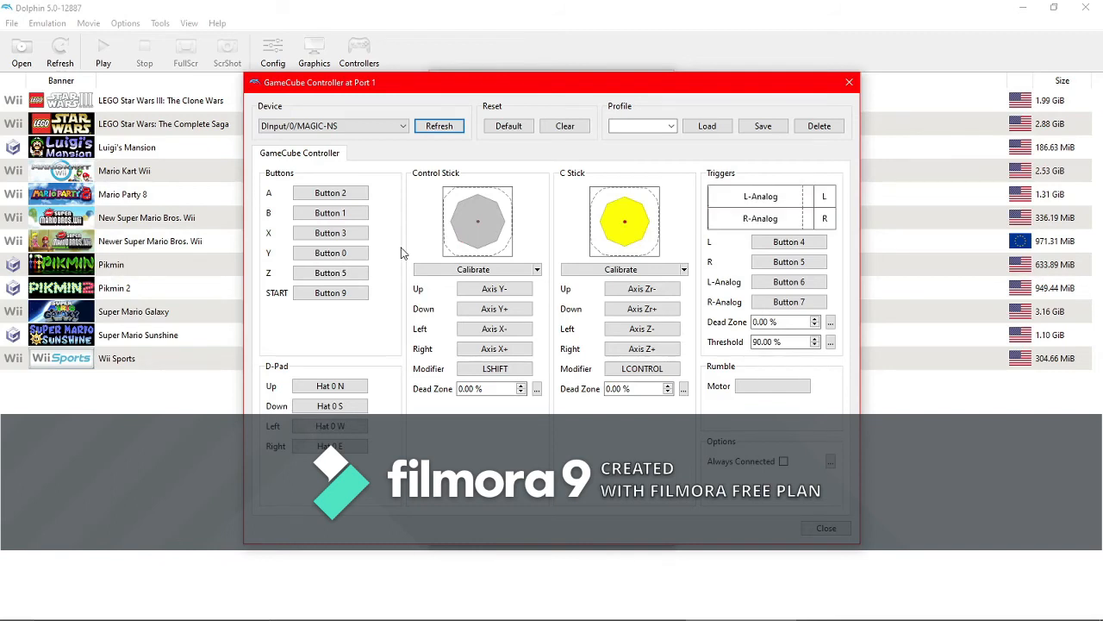
{"action": "left_click", "coordinate": [330, 193]}
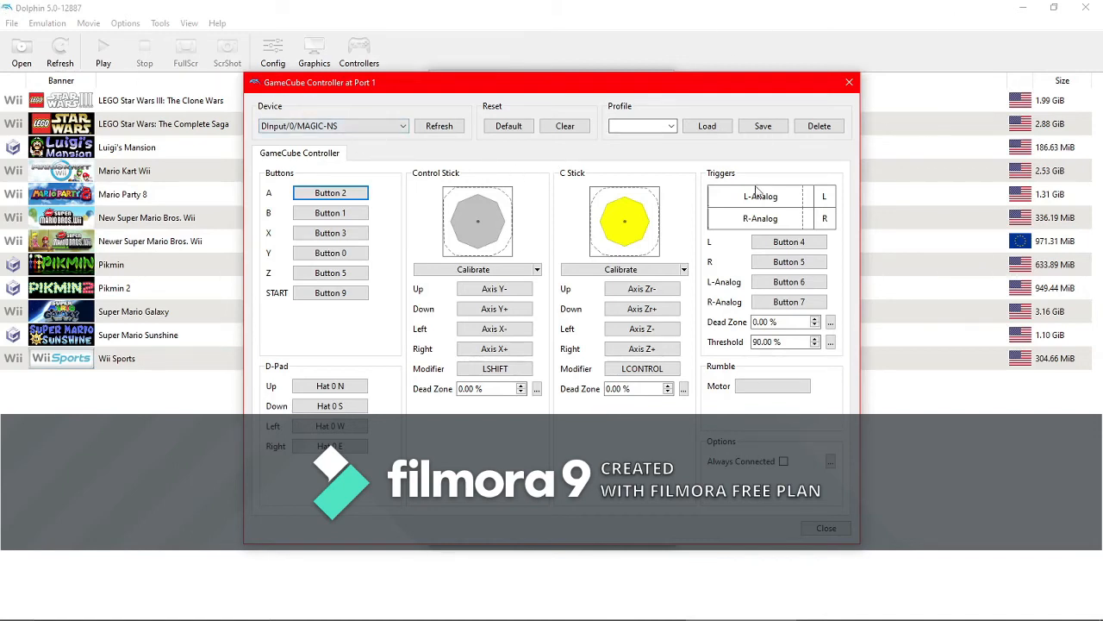
{"action": "left_click", "coordinate": [826, 529]}
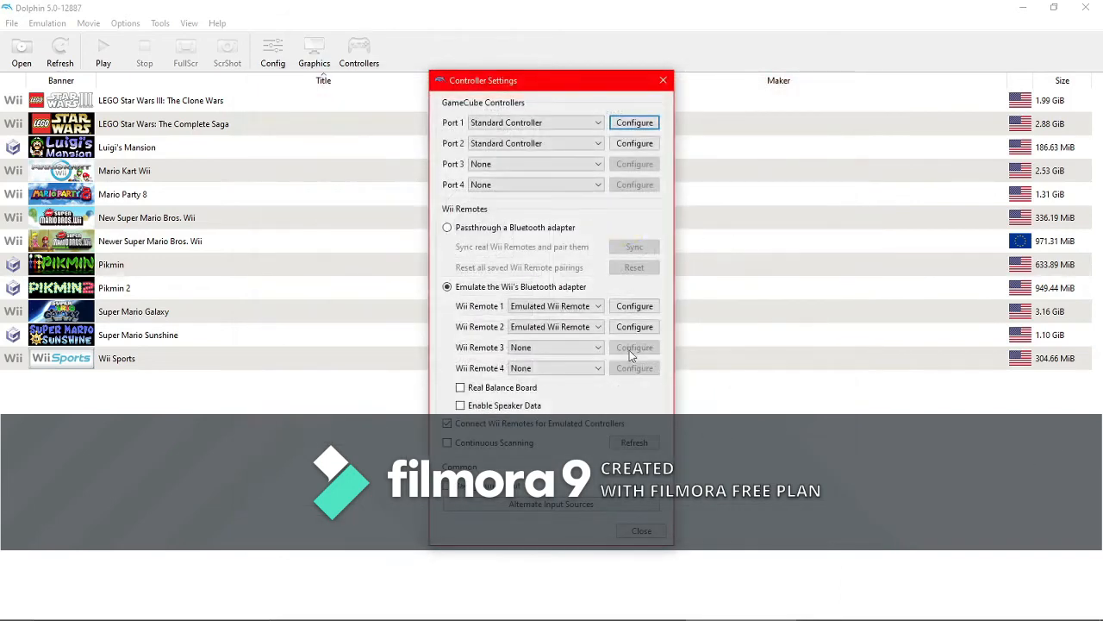
- Open the Wii Remote 1 configuration and review its input device choices and Motion Simulation mappings
{"action": "left_click", "coordinate": [658, 308]}
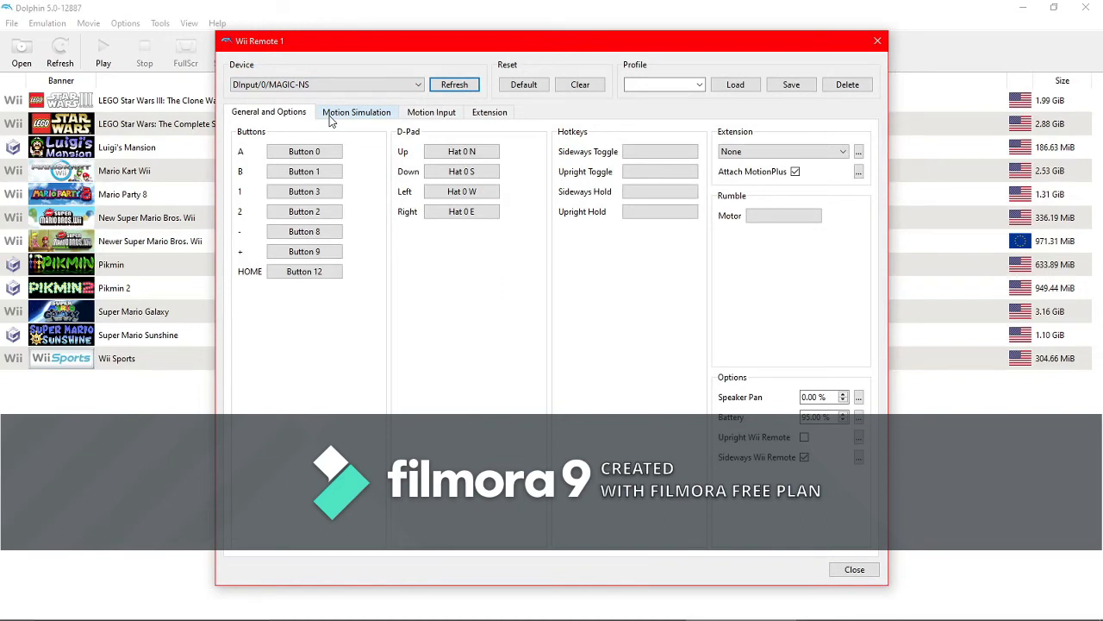
{"action": "left_click", "coordinate": [382, 87]}
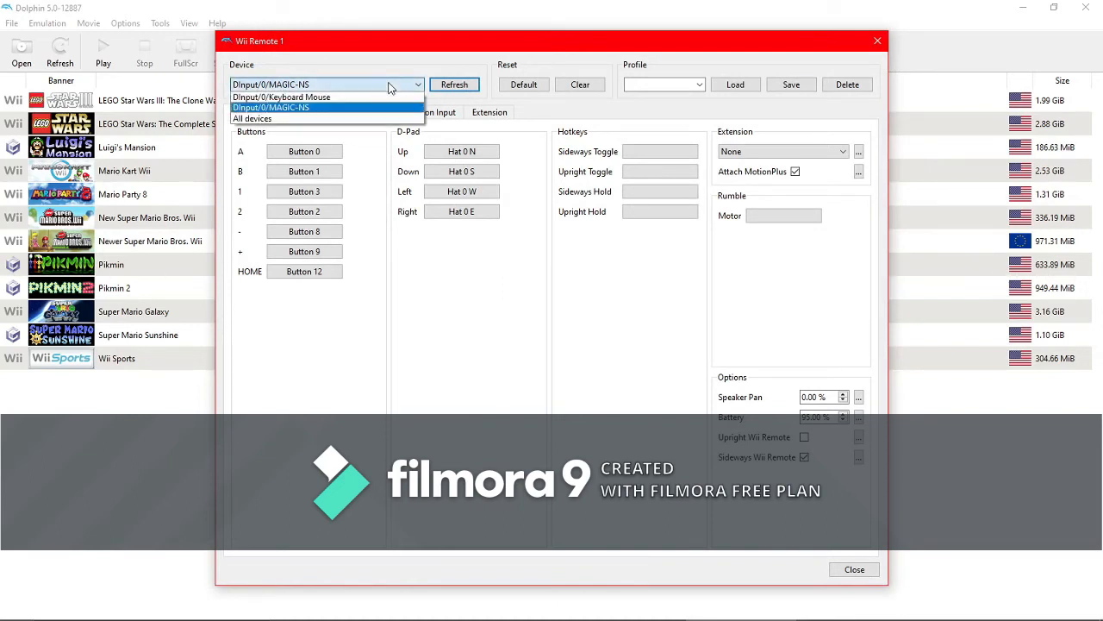
{"action": "left_click", "coordinate": [388, 88]}
{"action": "left_click", "coordinate": [344, 116]}
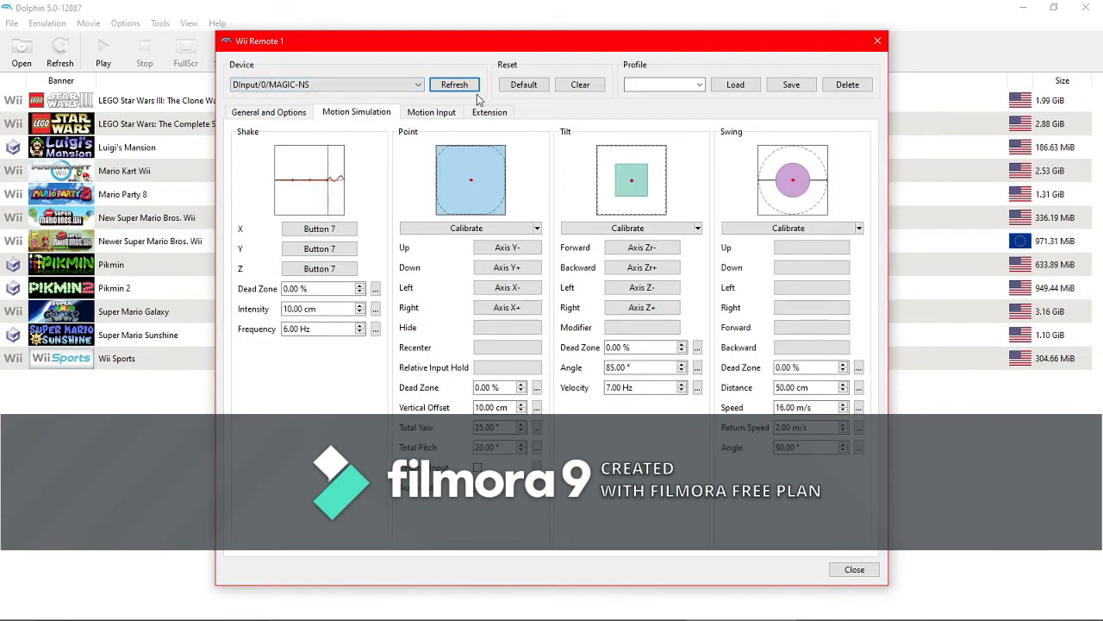
{"action": "left_click", "coordinate": [336, 86]}
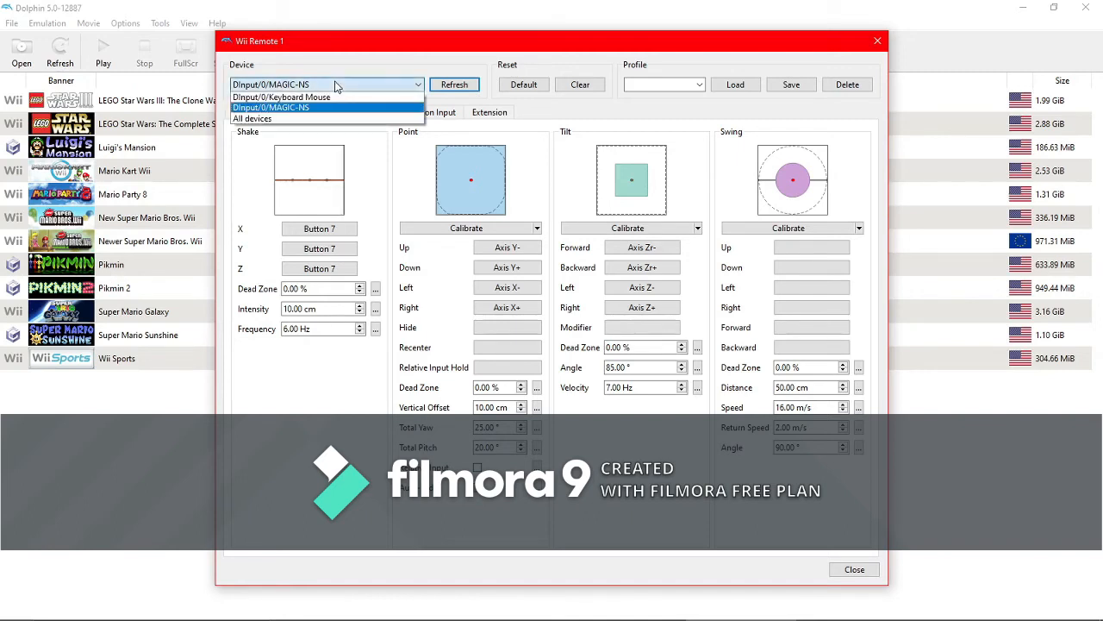
{"action": "left_click", "coordinate": [336, 87]}
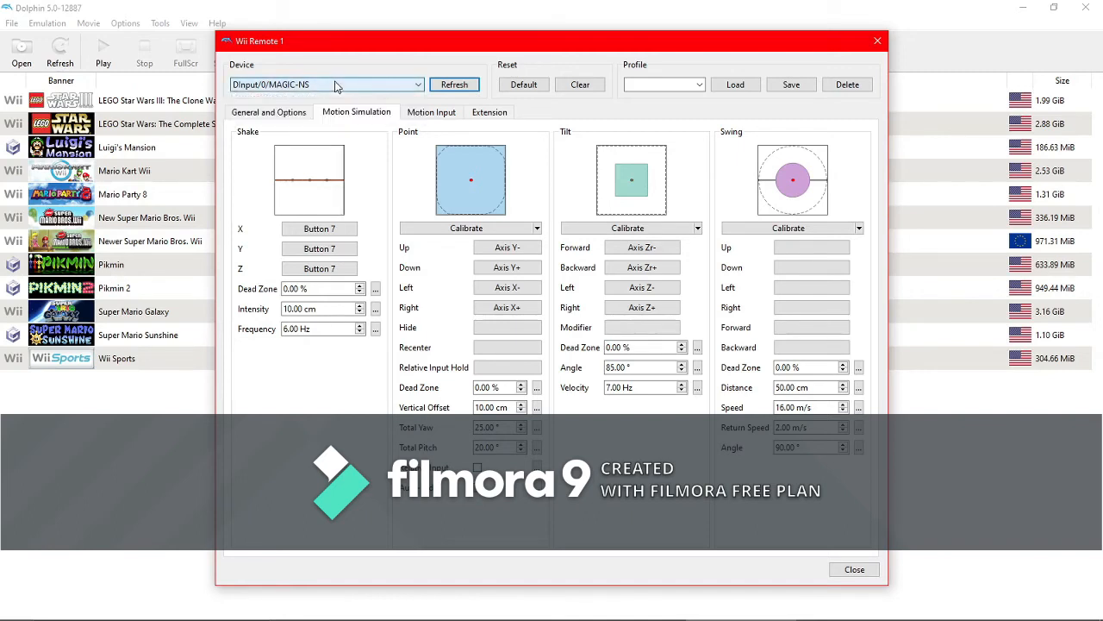
- Browse the Motion Input, General and Options, Motion Simulation and Extension pages of the Wii Remote 1 configuration
{"action": "left_click", "coordinate": [430, 113]}
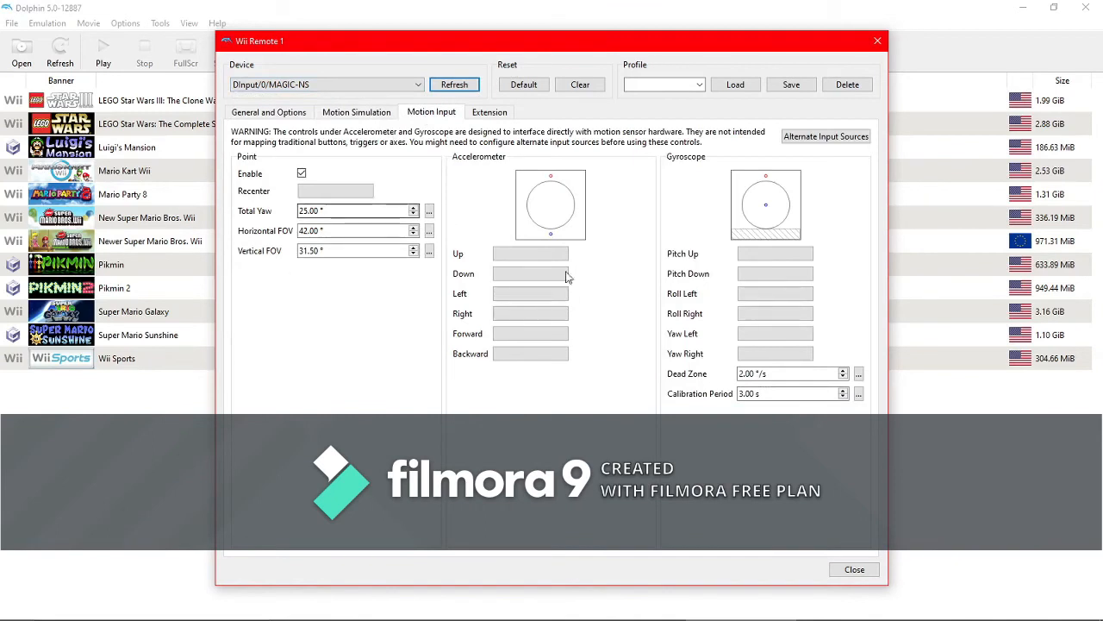
{"action": "left_click", "coordinate": [322, 116]}
{"action": "left_click", "coordinate": [268, 115]}
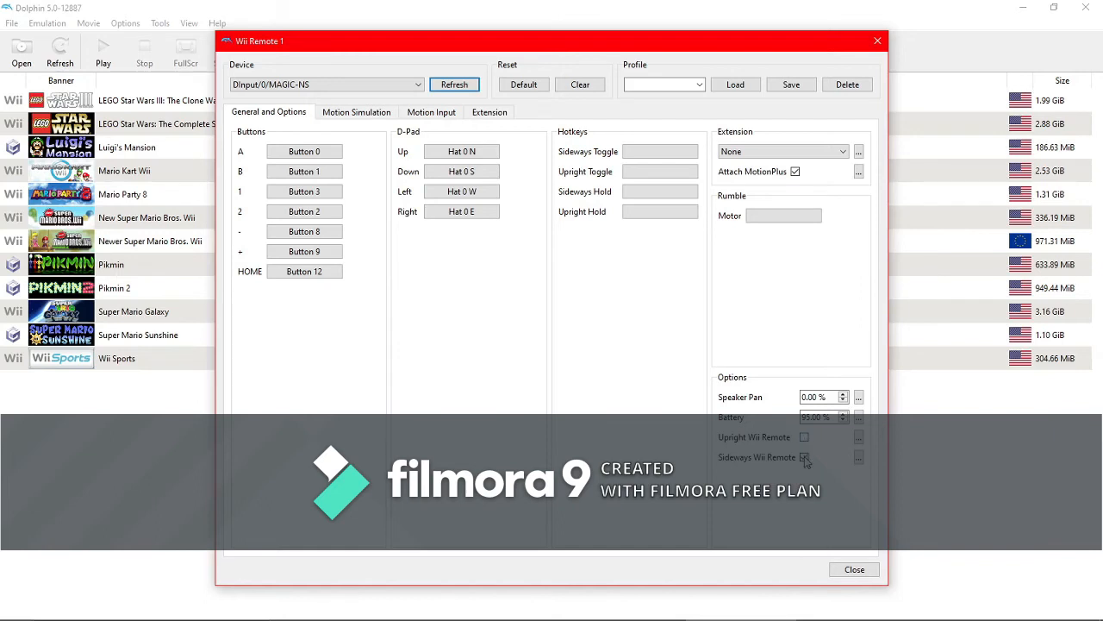
{"action": "left_click", "coordinate": [371, 115]}
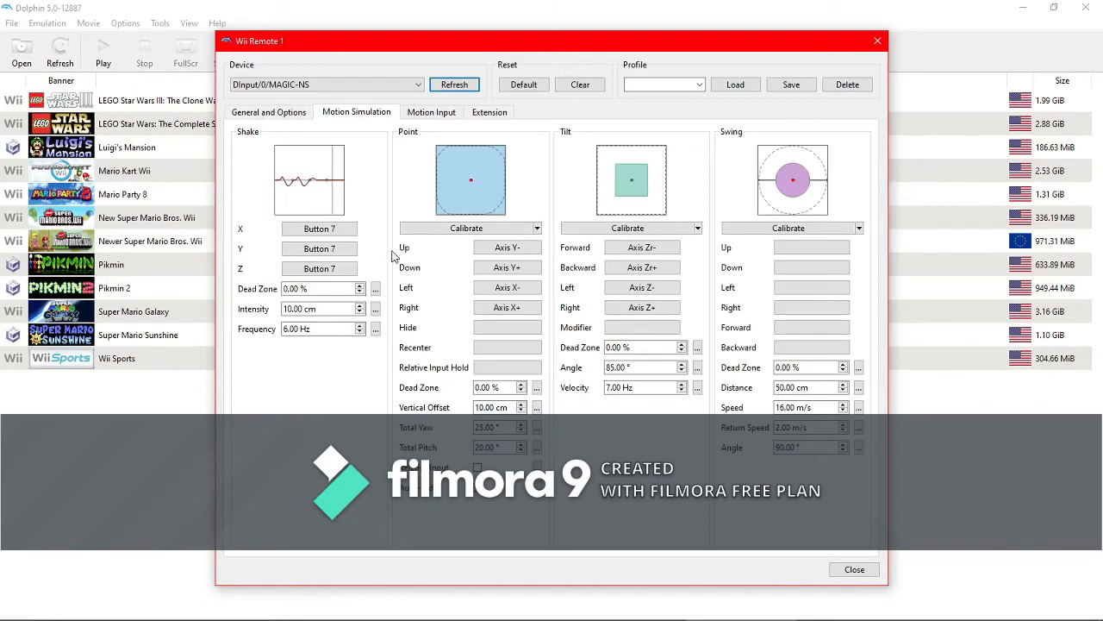
{"action": "left_click", "coordinate": [443, 117]}
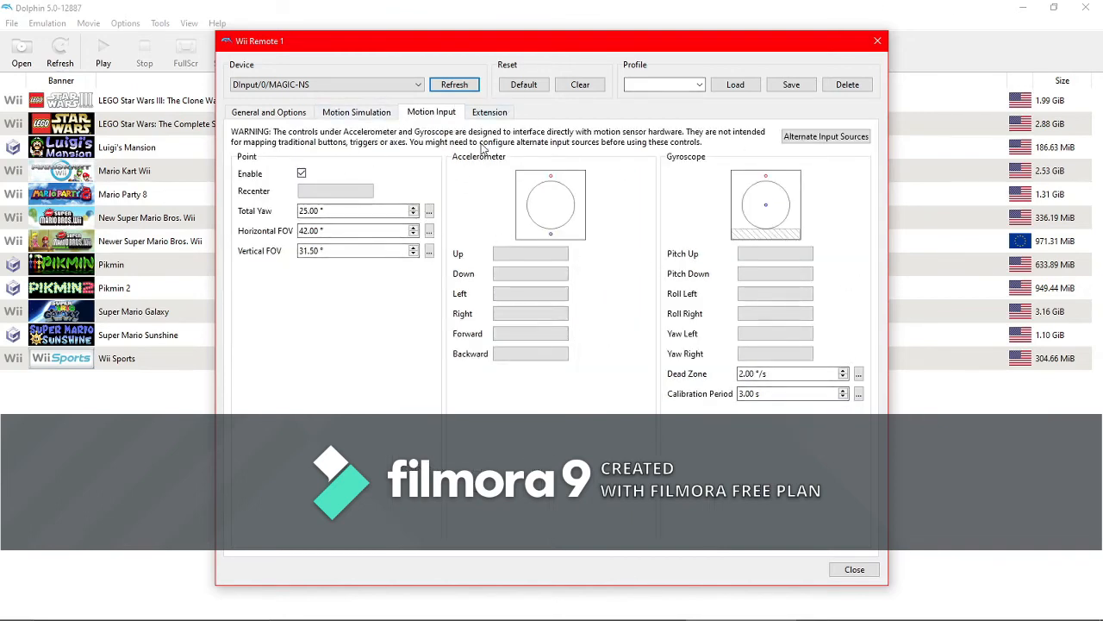
{"action": "left_click", "coordinate": [486, 115]}
{"action": "left_click", "coordinate": [283, 115]}
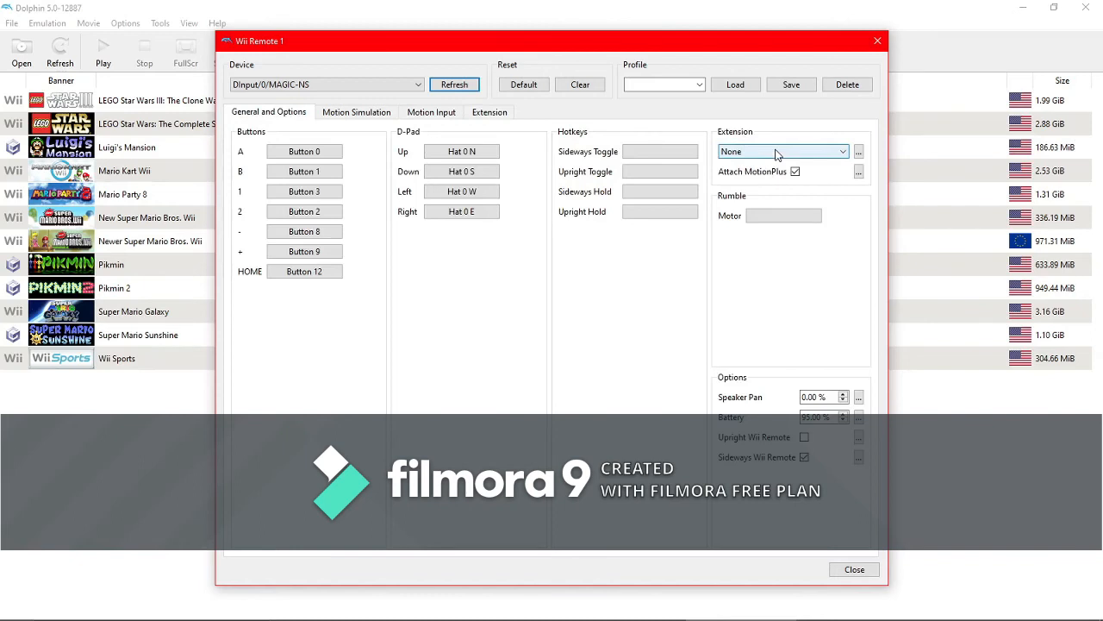
- Look over the available Wii Remote extension types and the empty Extension page, then return to General and Options
{"action": "left_click", "coordinate": [779, 154]}
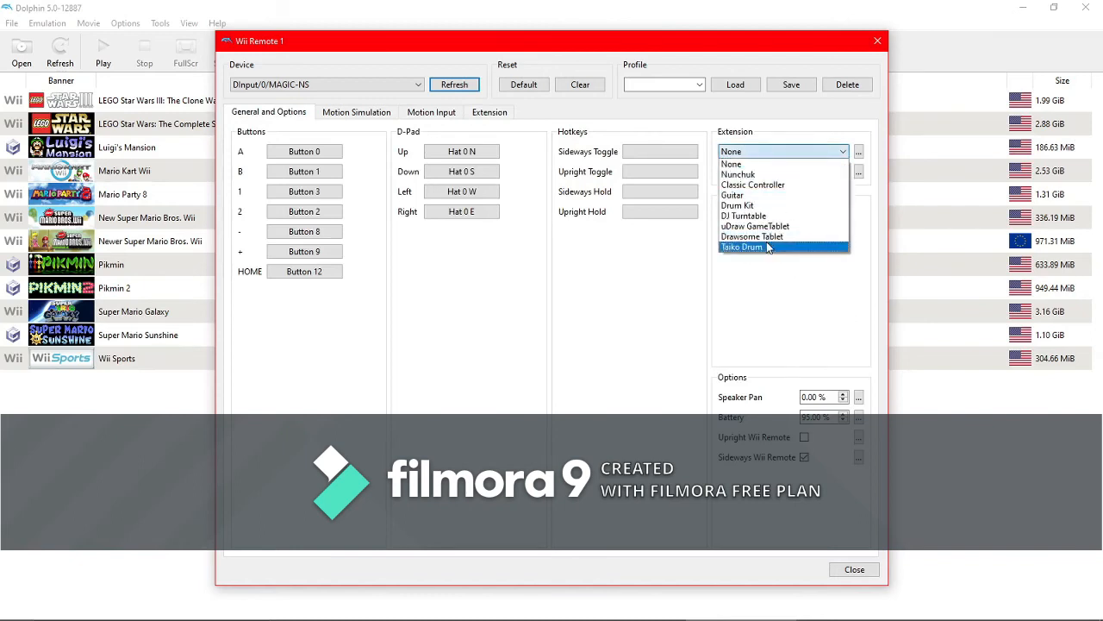
{"action": "left_click", "coordinate": [683, 306]}
{"action": "left_click", "coordinate": [480, 112]}
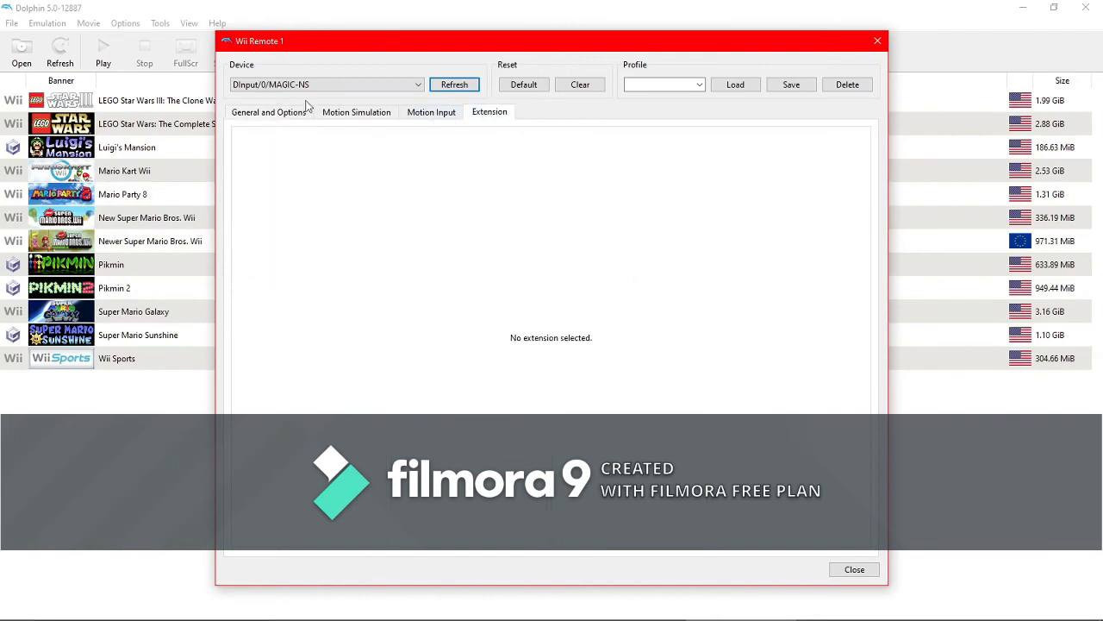
{"action": "left_click", "coordinate": [263, 113]}
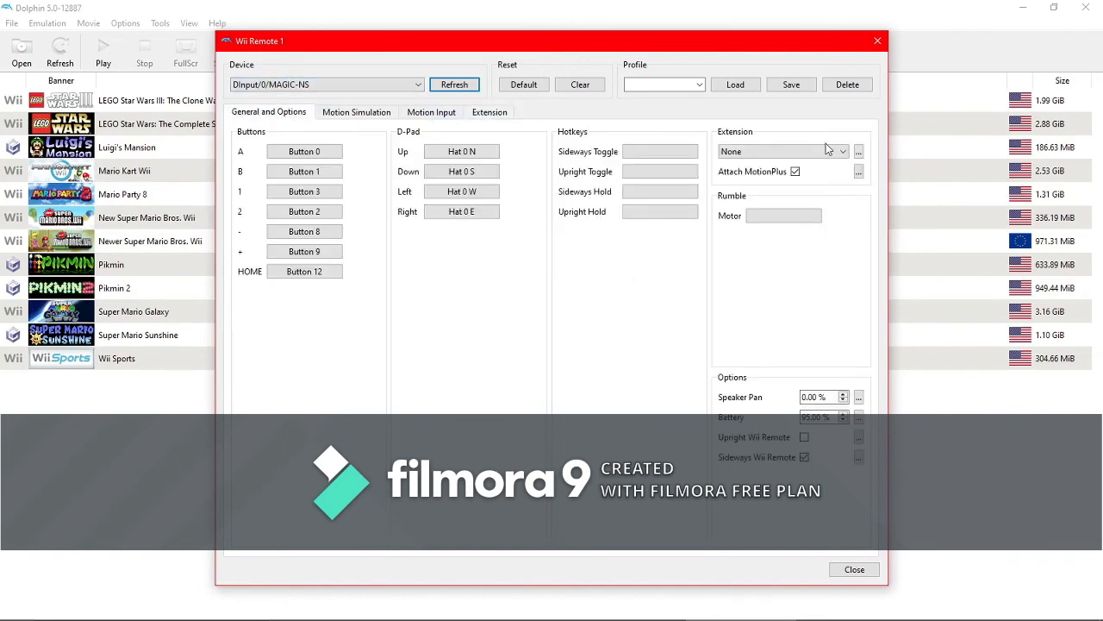
- Set the Wii Remote 1 extension to Nunchuk and view its stick and button mappings on the Extension page
{"action": "left_click", "coordinate": [819, 153]}
{"action": "left_click", "coordinate": [776, 172]}
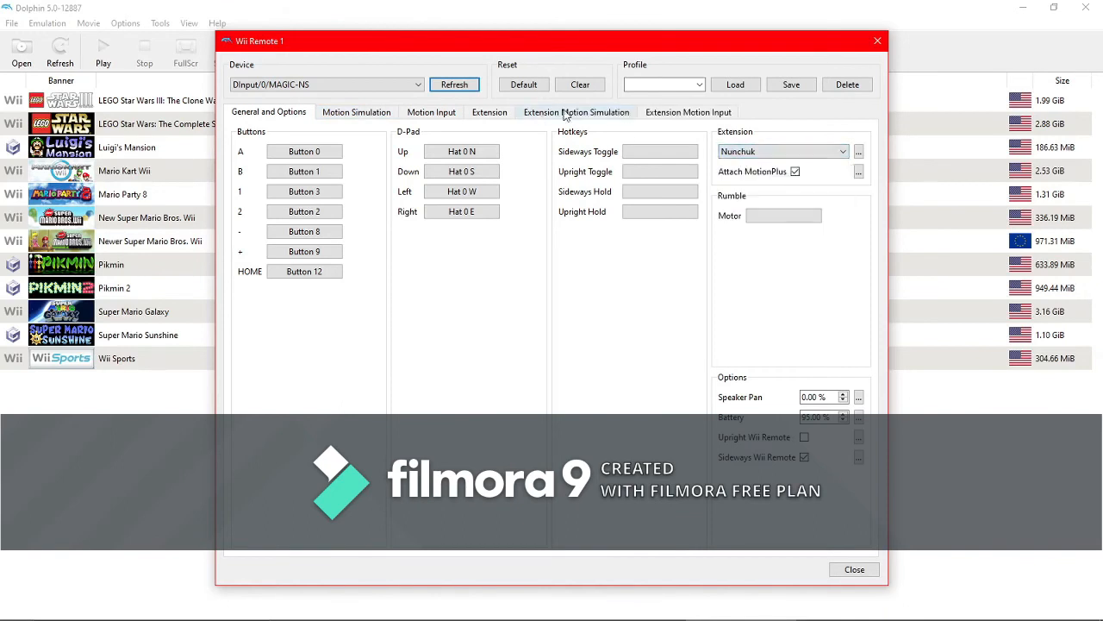
{"action": "left_click", "coordinate": [561, 112]}
{"action": "left_click", "coordinate": [503, 113]}
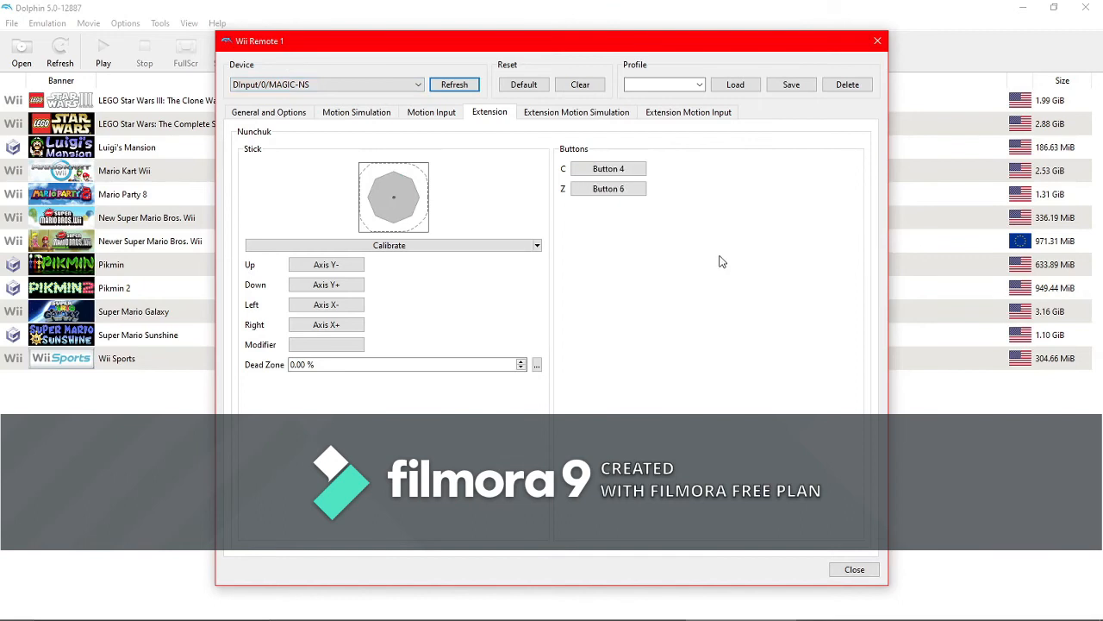
- Review the Nunchuk's Extension Motion Simulation and Extension Motion Input pages, then close both controller configuration windows
{"action": "left_click", "coordinate": [576, 114]}
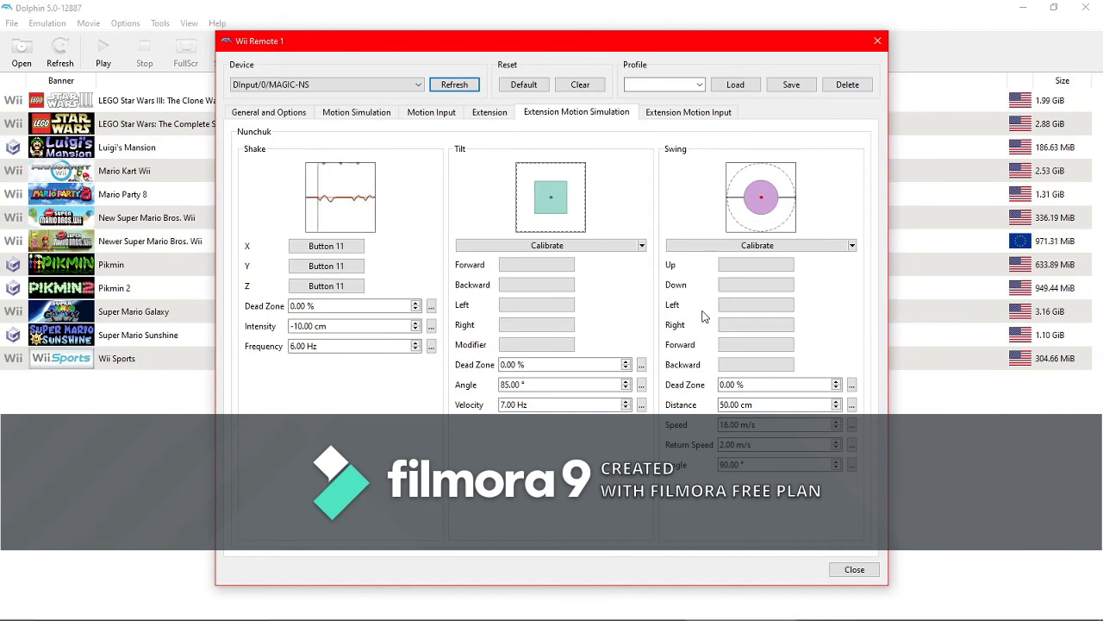
{"action": "left_click", "coordinate": [689, 113]}
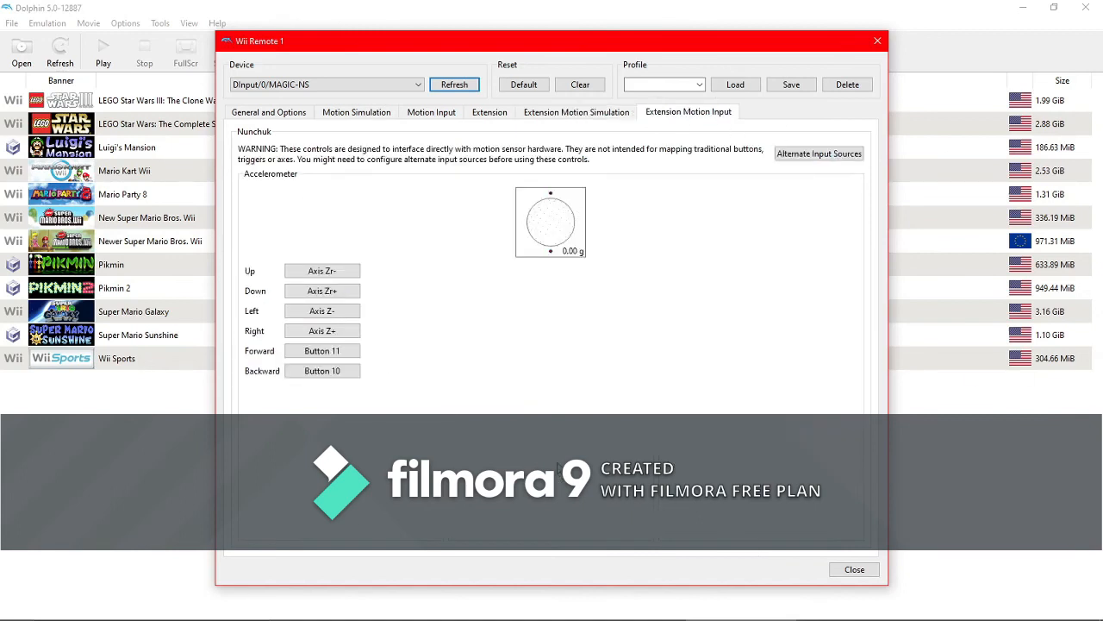
{"action": "left_click", "coordinate": [847, 571]}
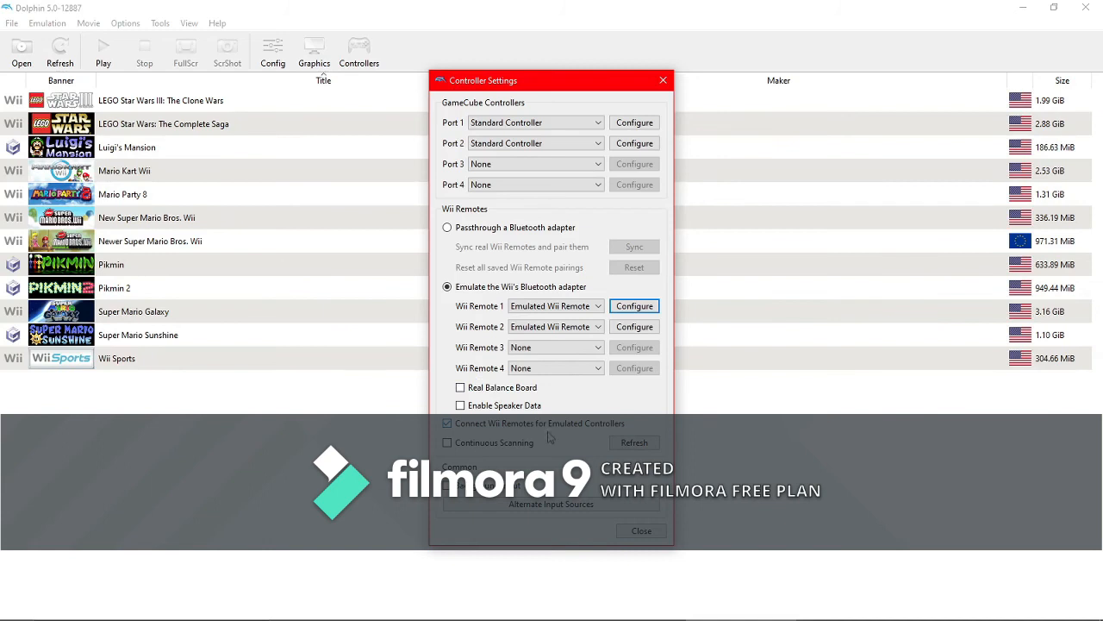
{"action": "left_click", "coordinate": [643, 531]}
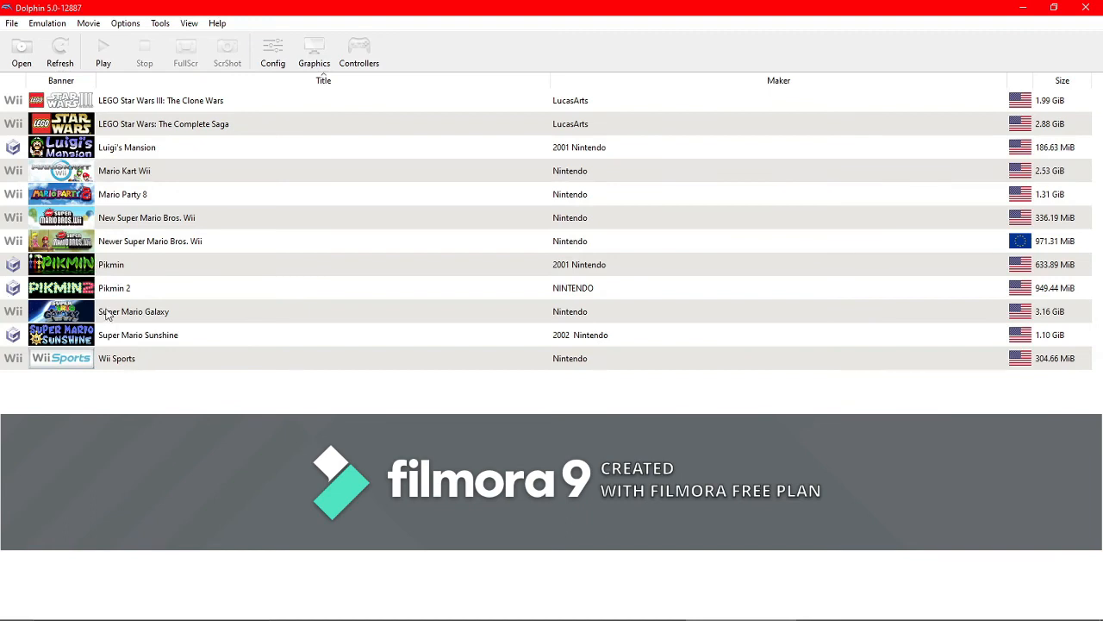
- Launch Newer Super Mario Bros. Wii from the game list, leave fullscreen, and stop the emulation
{"action": "double_click", "coordinate": [76, 248]}
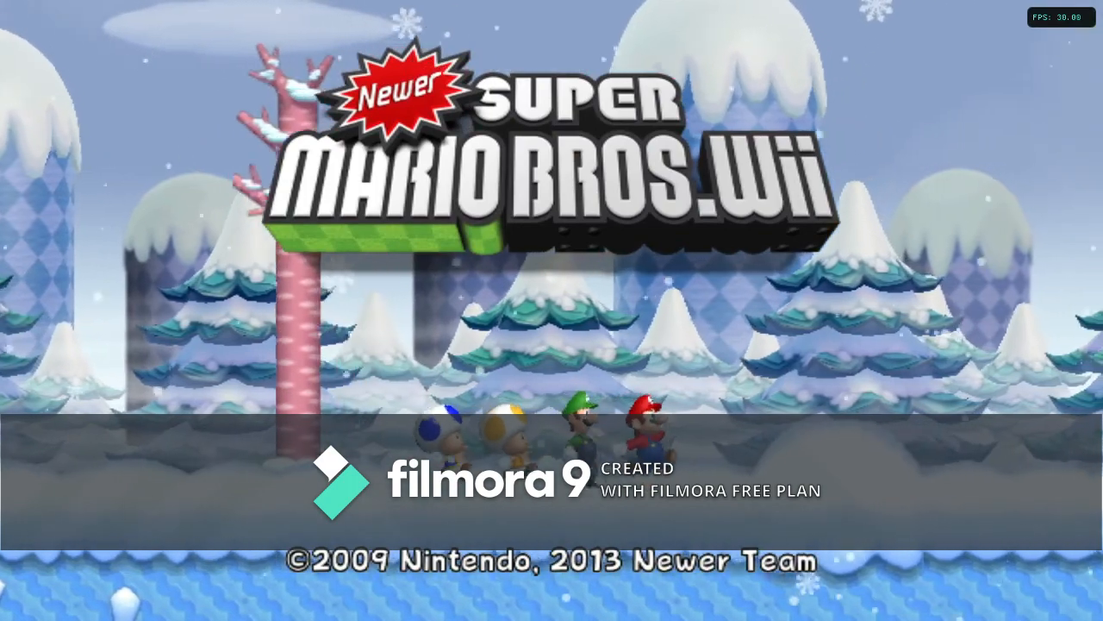
{"action": "key", "text": "Escape"}
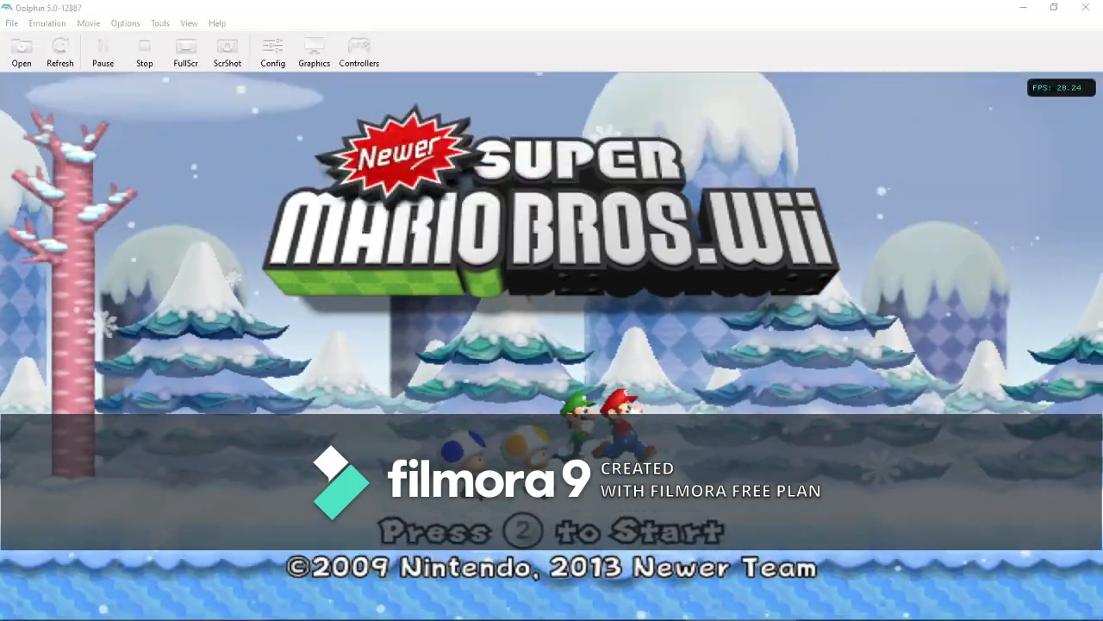
{"action": "left_click", "coordinate": [567, 335]}
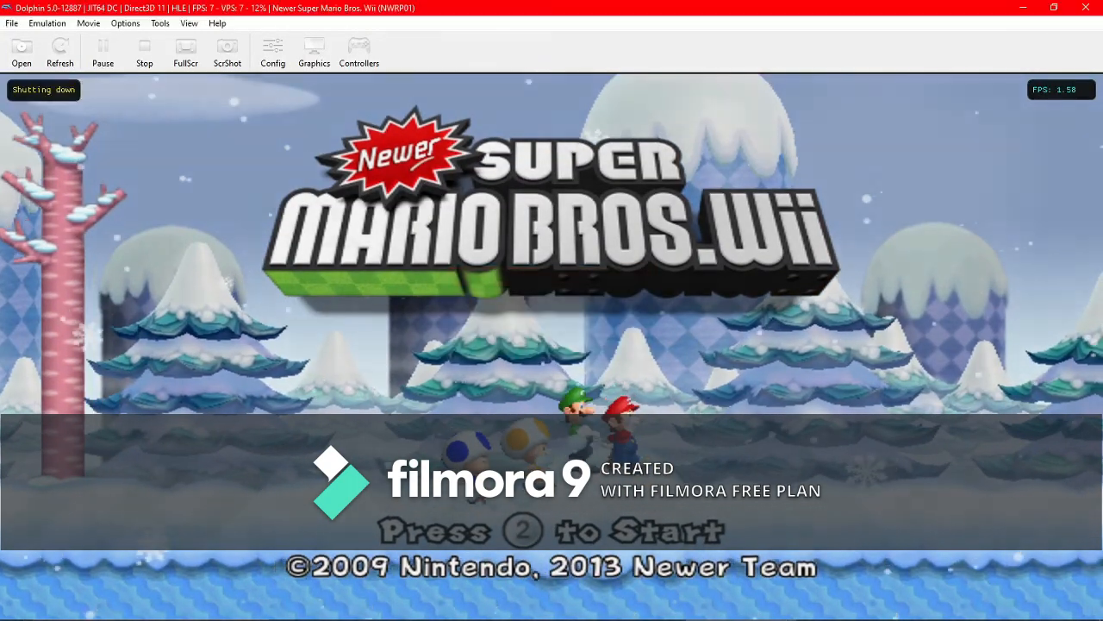